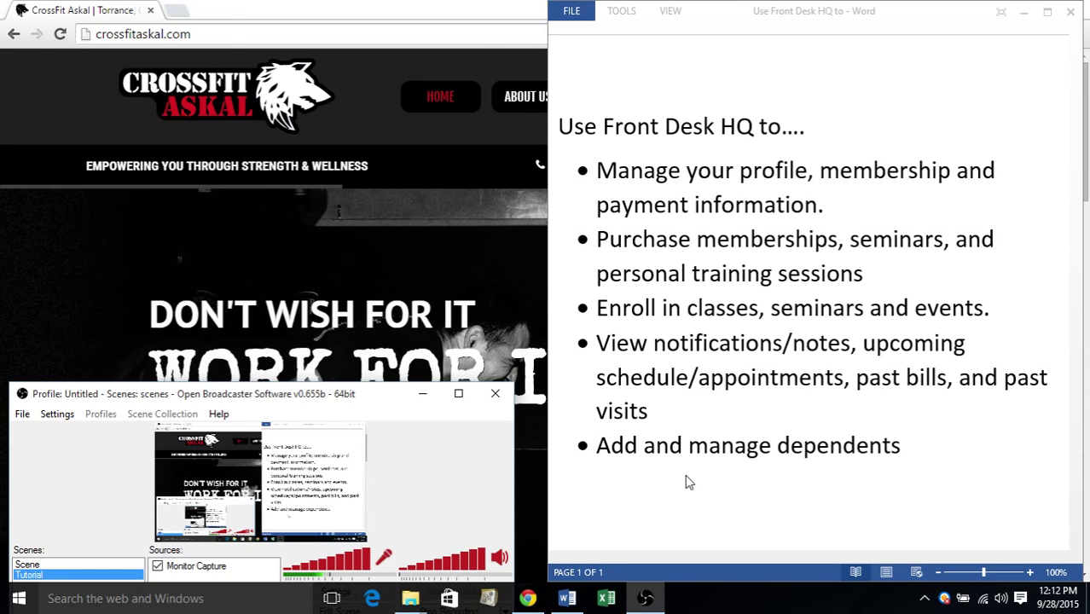
Minimize the Word overview notes to reveal the CrossFit Askal home page
left_click(1026, 22)
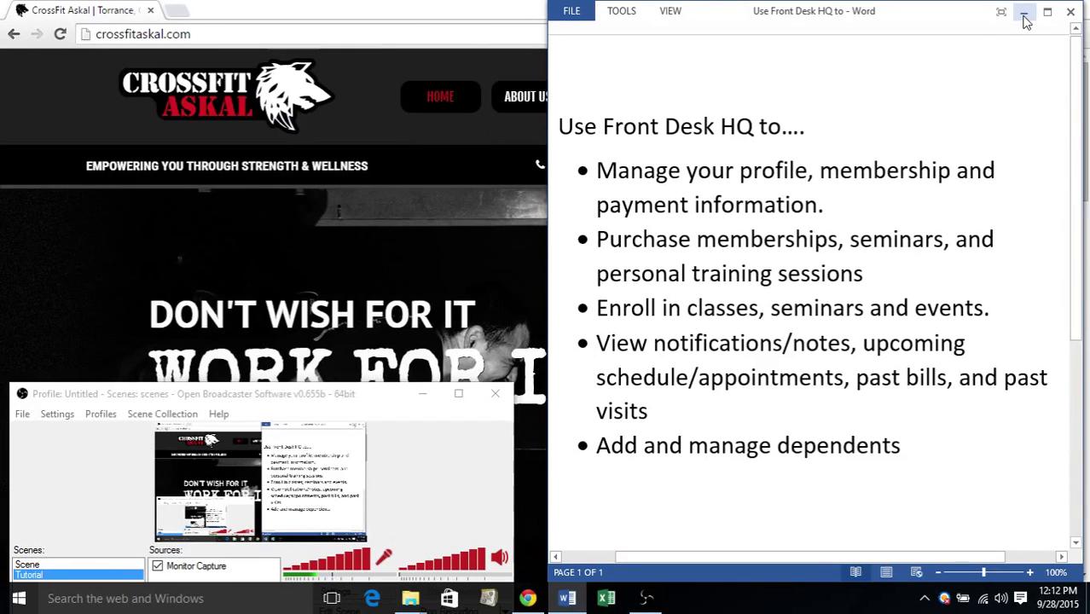
left_click(1025, 15)
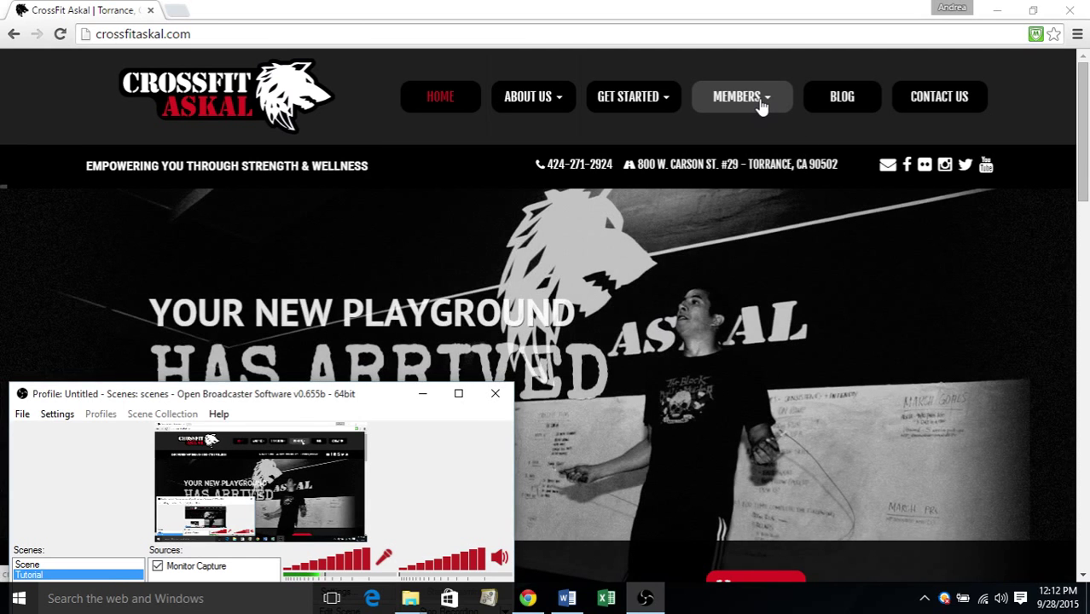
Switch to Chrome and use the Members menu to reach the Front Desk HQ sign-in page
left_click(812, 178)
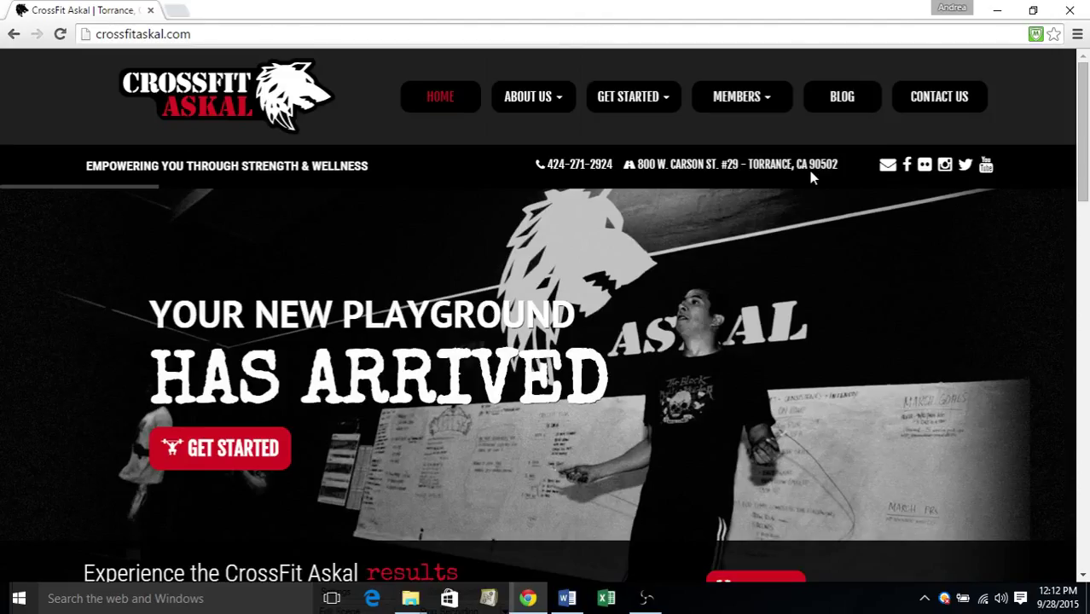
mouse_move(650, 601)
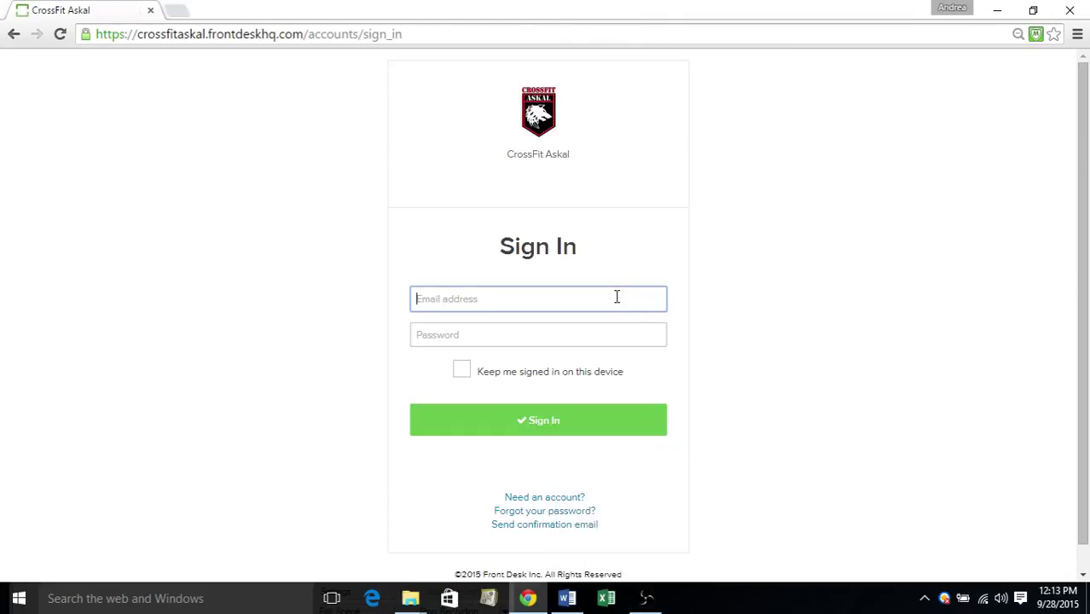
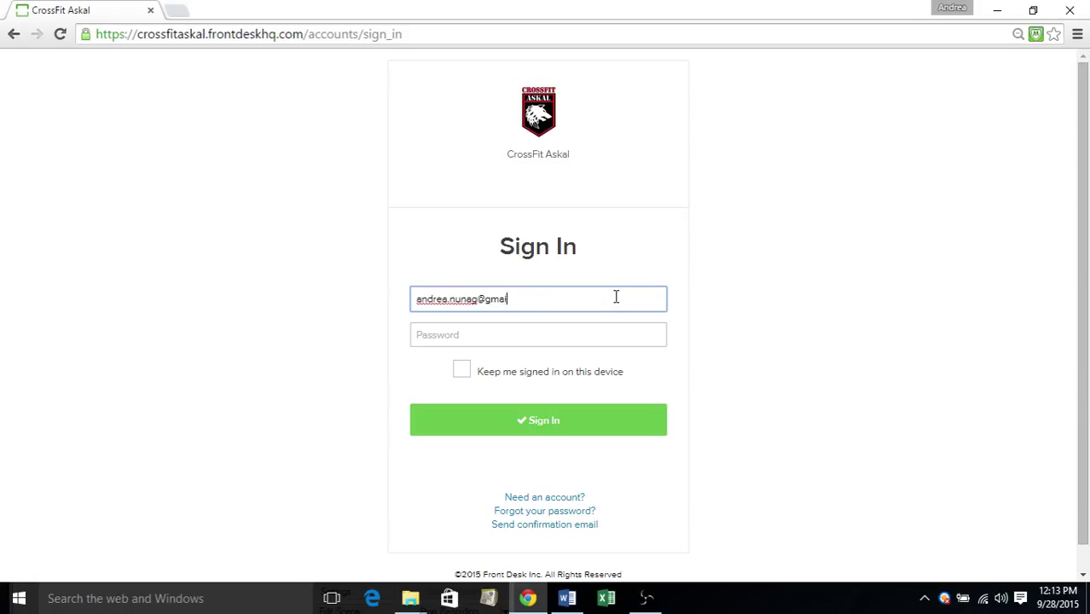
Enter the member's e-mail address and password, clearing and retyping the mistyped password
key("Tab")
type("****")
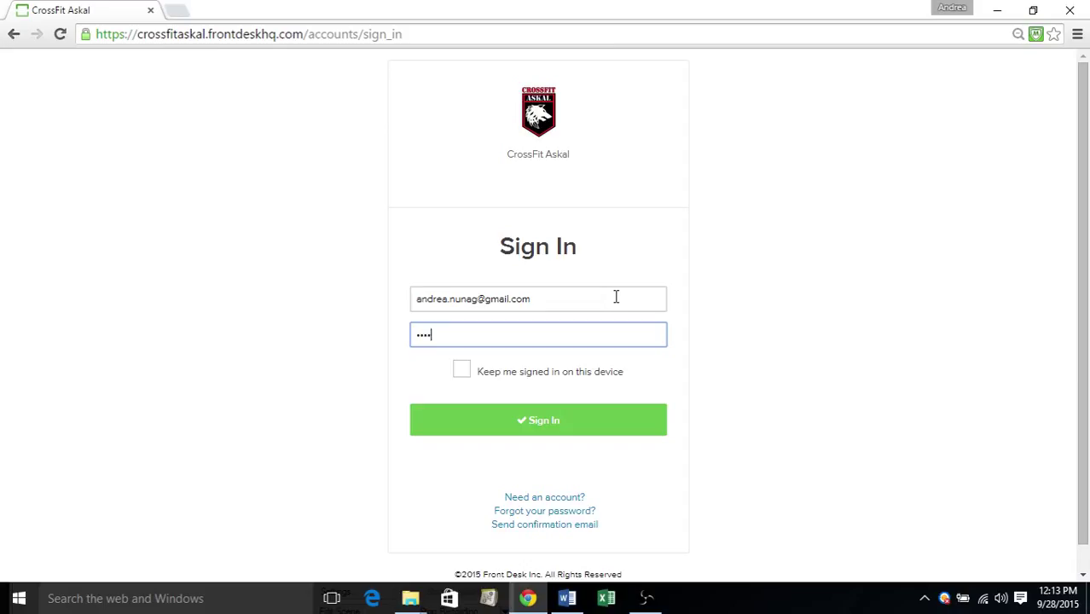
type("***")
key("ctrl+a")
key("BackSpace")
type("*****")
key("BackSpace")
key("BackSpace")
key("BackSpace")
key("BackSpace")
key("BackSpace")
type("•••••••••••")
Sign in, close the 'You are logged in' banner, and scroll past the 12 Month plan and $0 bill
left_click(587, 414)
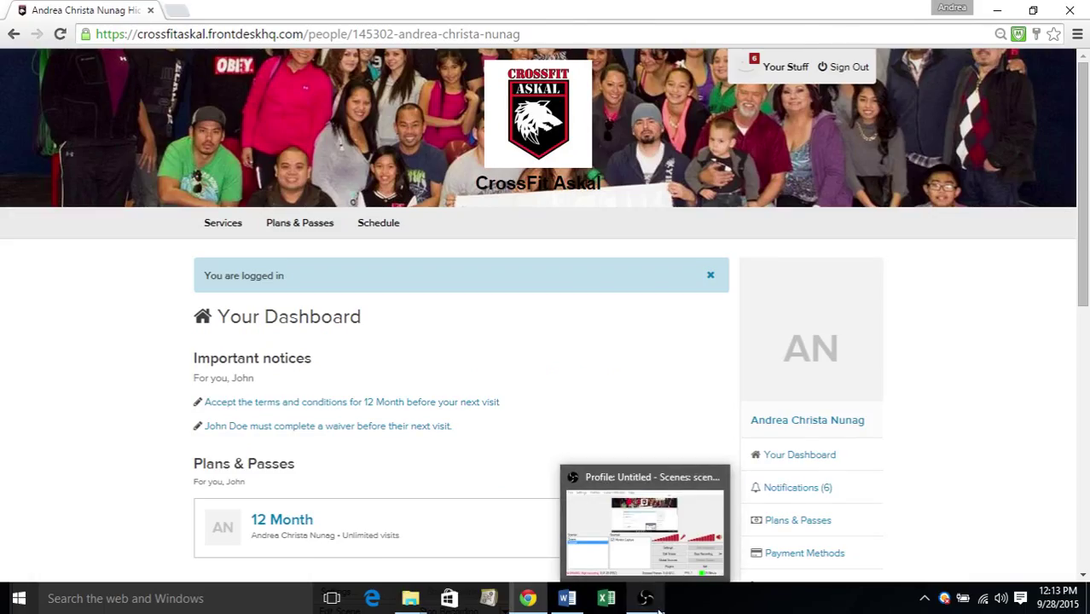
left_click_drag(1083, 270, 1078, 354)
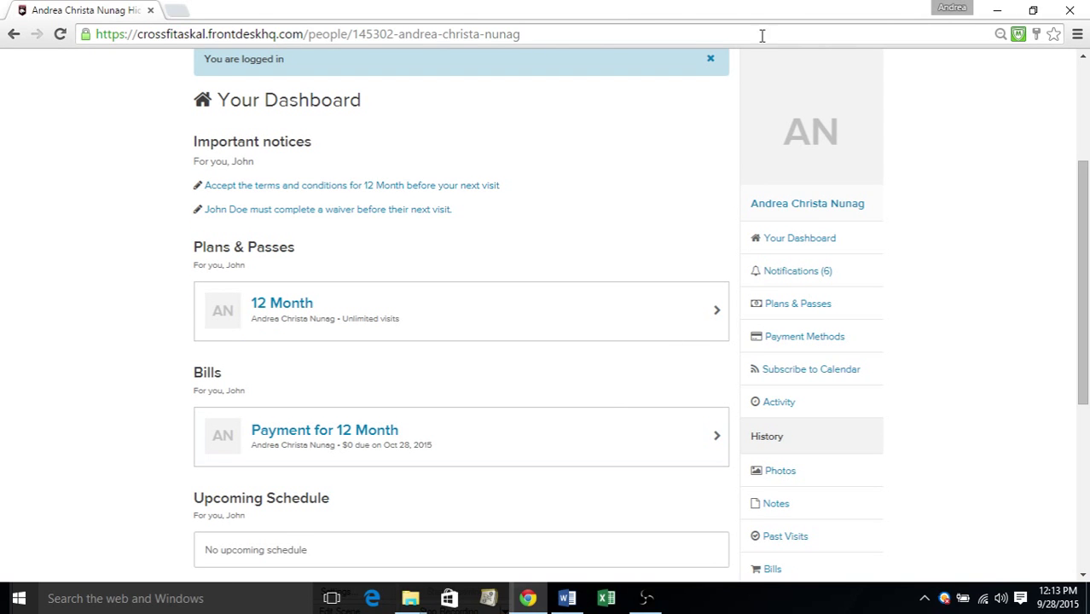
left_click(708, 59)
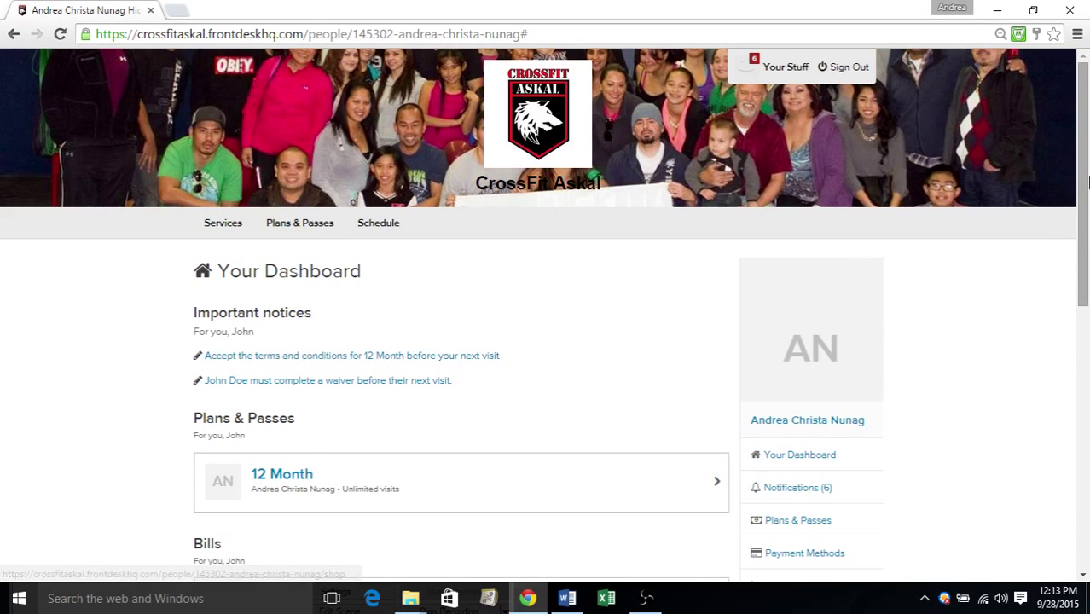
left_click_drag(1084, 192, 1086, 267)
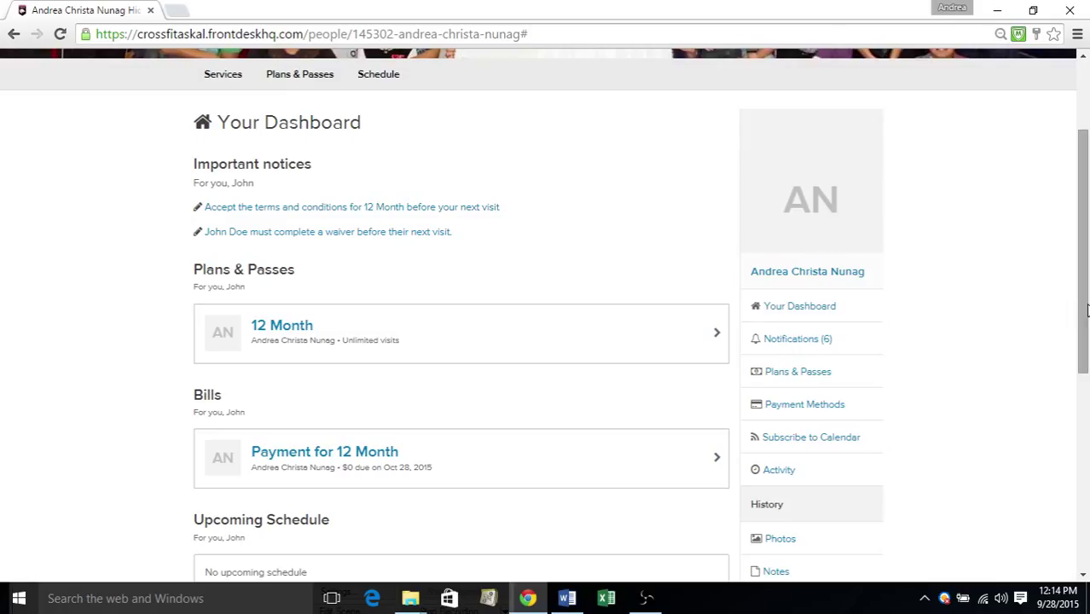
left_click_drag(1083, 309, 1087, 349)
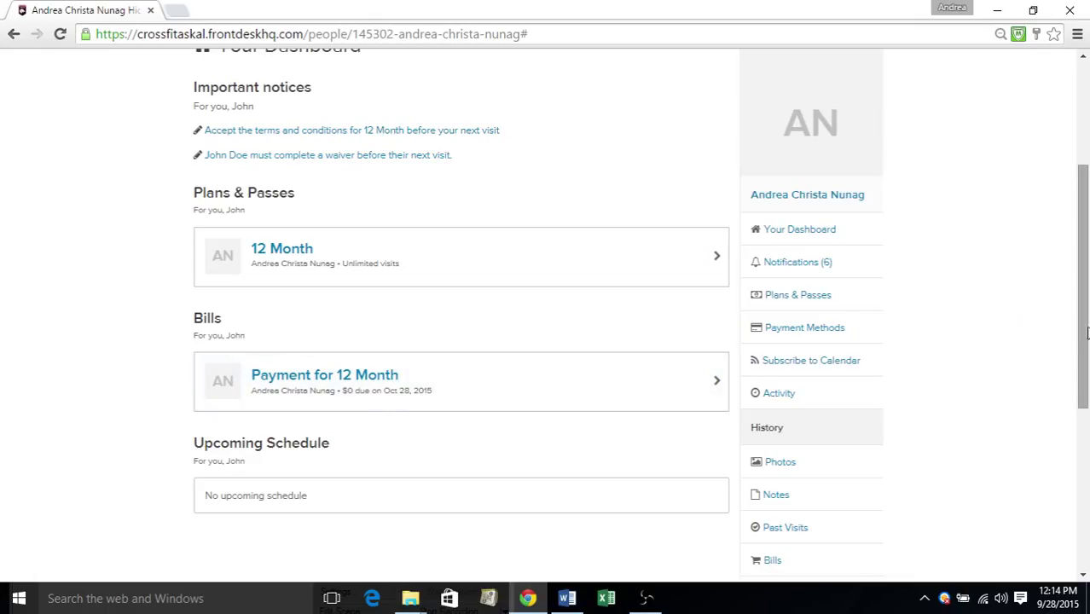
left_click_drag(1084, 338, 1085, 416)
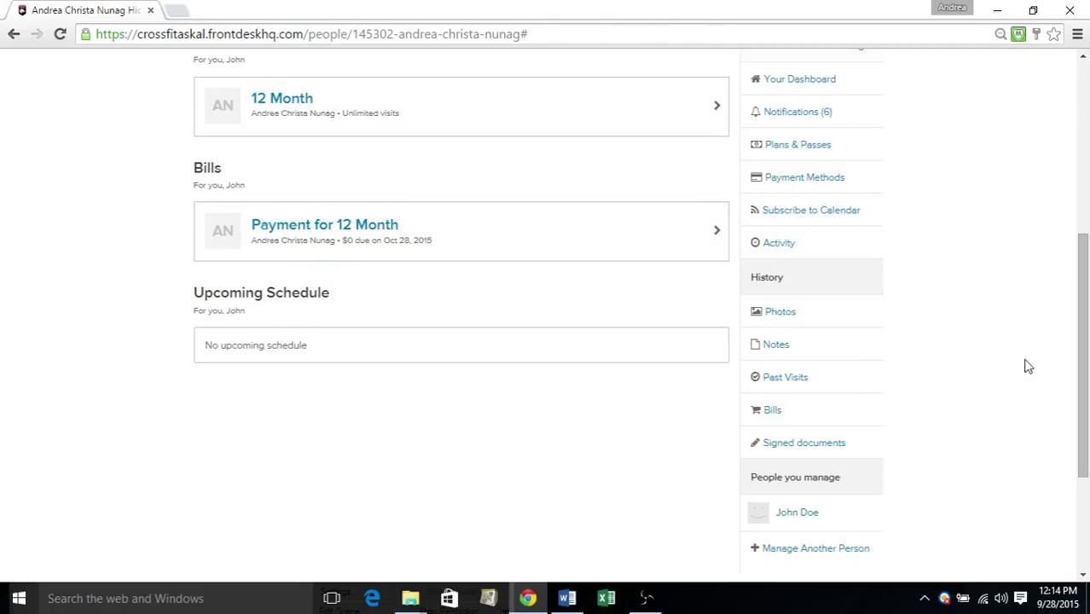
left_click_drag(1083, 370, 1084, 313)
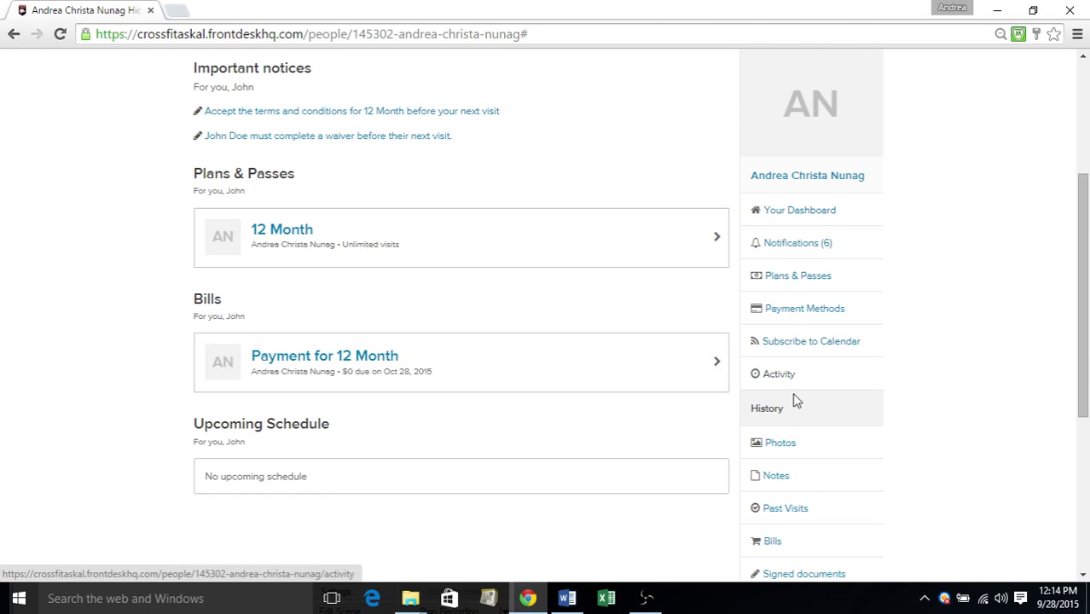
Check the 6 notifications, then review settings: shown and e-mailed, not texted, 10 PM–7 AM quiet hours
left_click(802, 246)
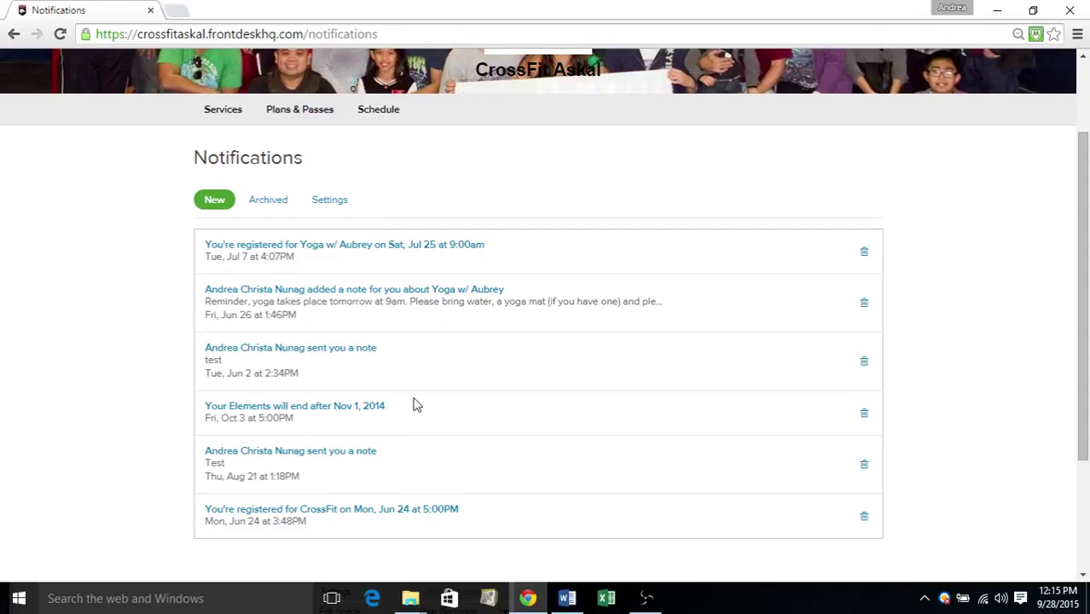
left_click(335, 205)
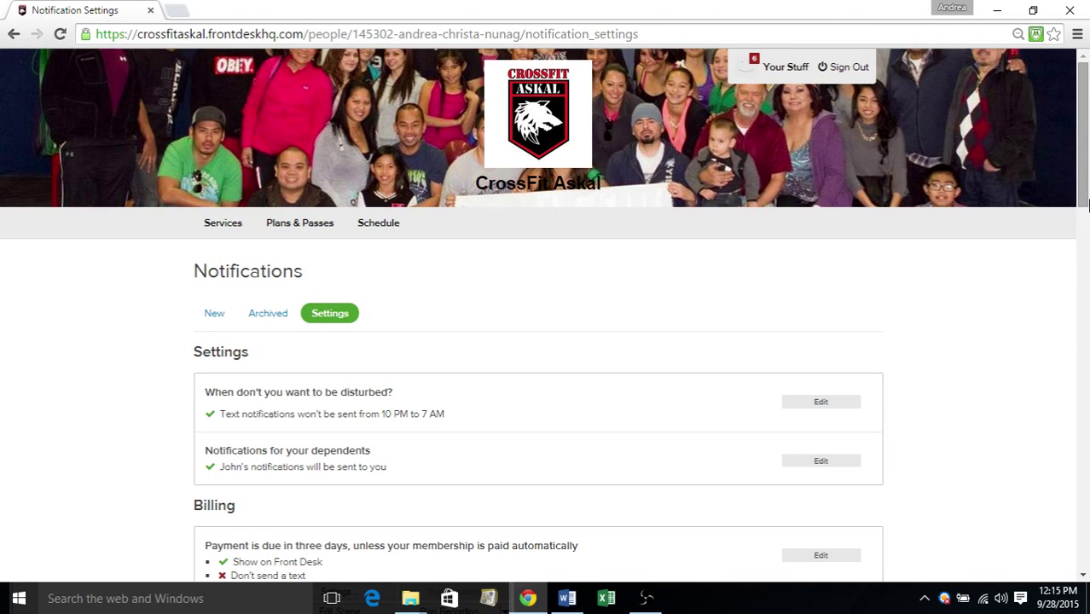
left_click_drag(1087, 203, 1087, 333)
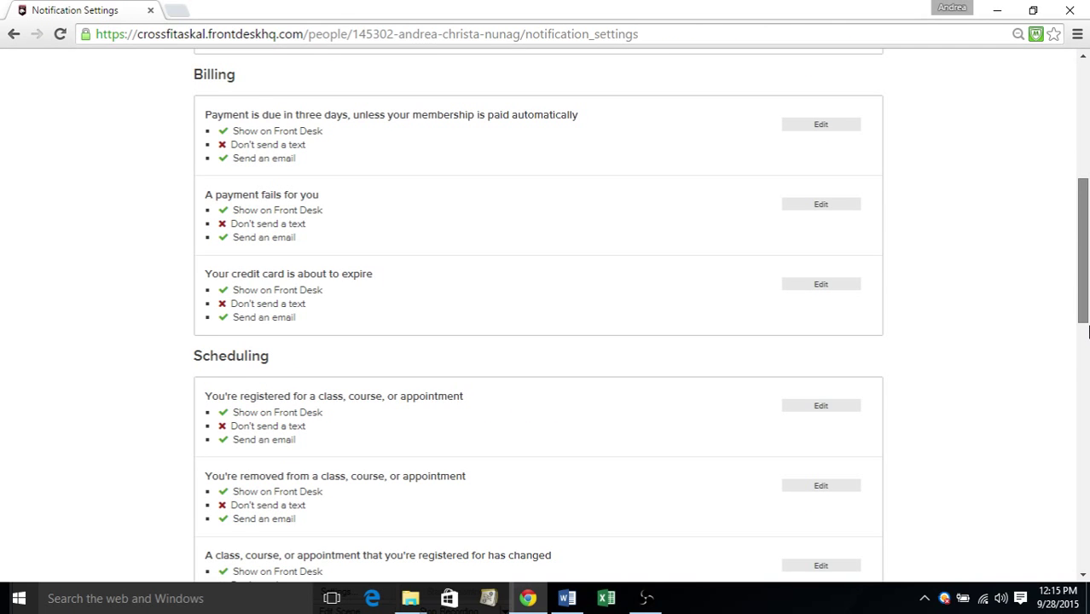
left_click_drag(1087, 332, 1085, 171)
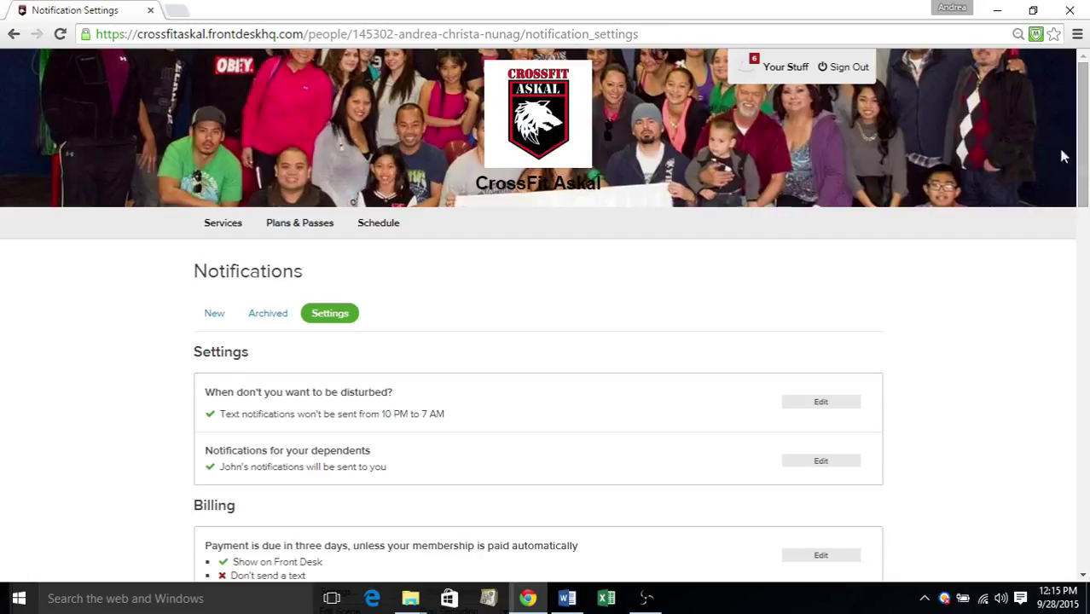
Go back to Your Stuff and scroll through the dependent, notices and history links
left_click(770, 73)
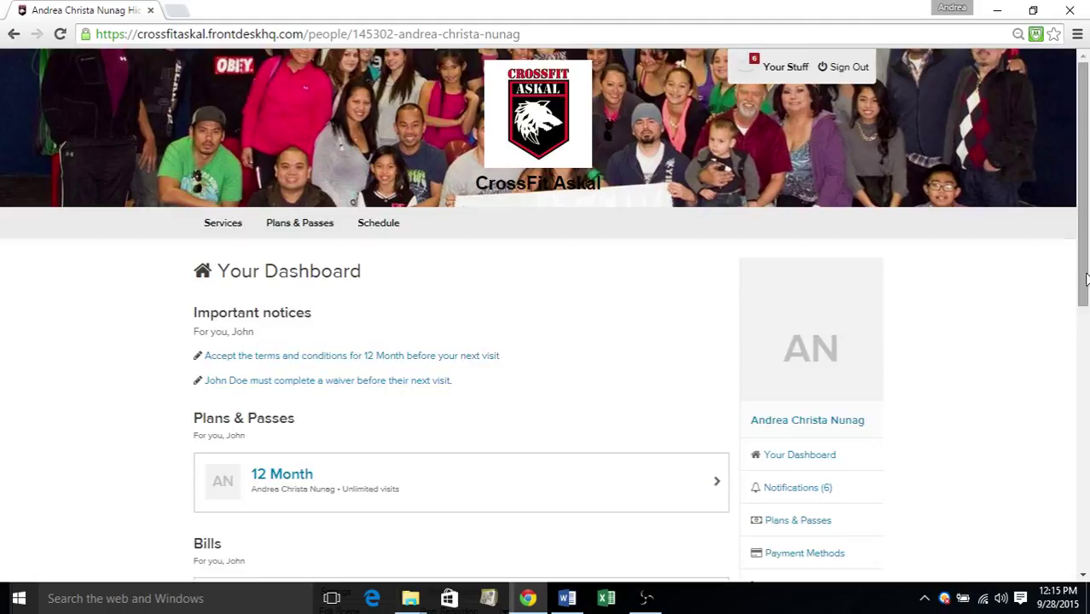
left_click_drag(1083, 282, 1087, 312)
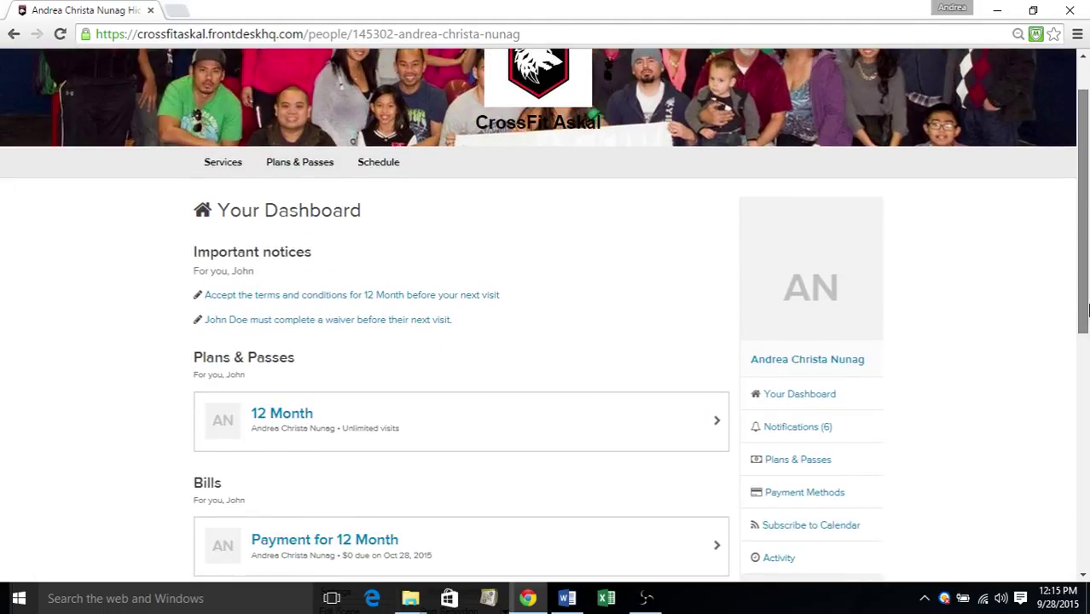
scroll(917, 311, "down", 3)
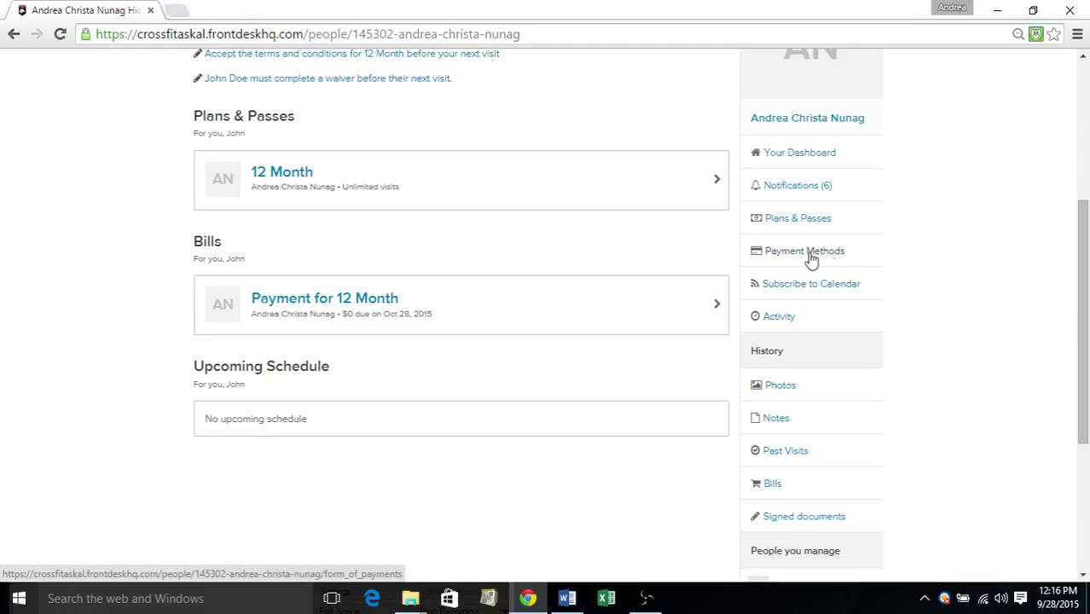
left_click_drag(1084, 292, 1085, 320)
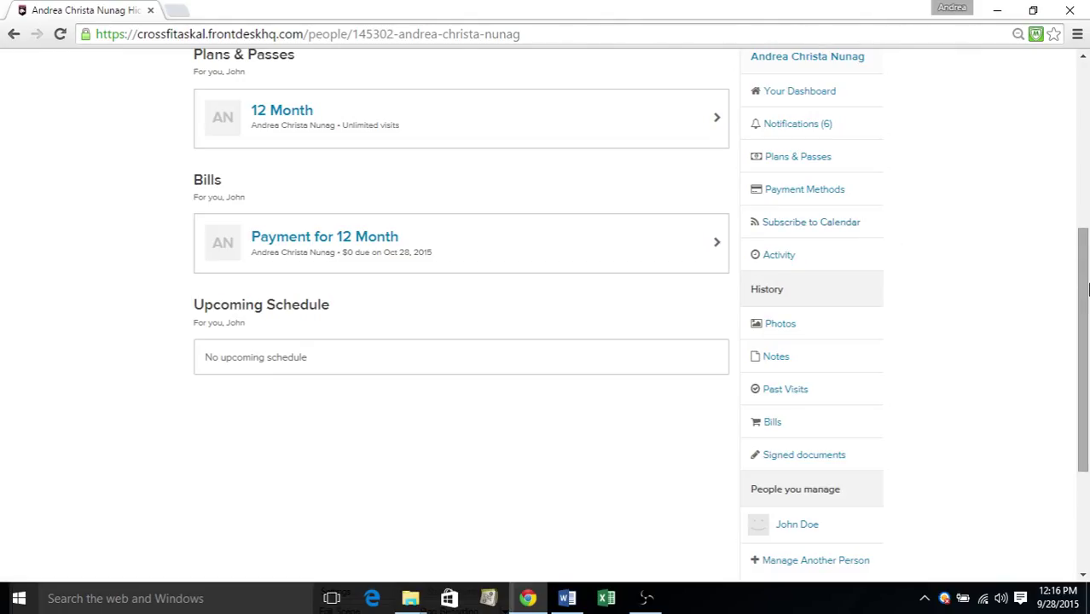
left_click_drag(1084, 299, 1085, 326)
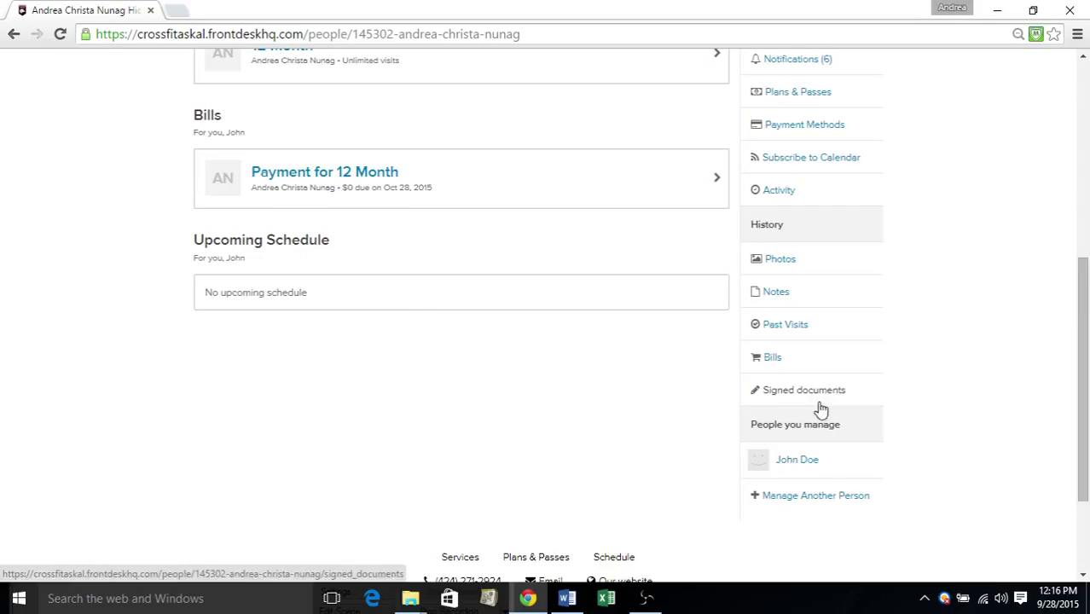
scroll(853, 386, "down", 1)
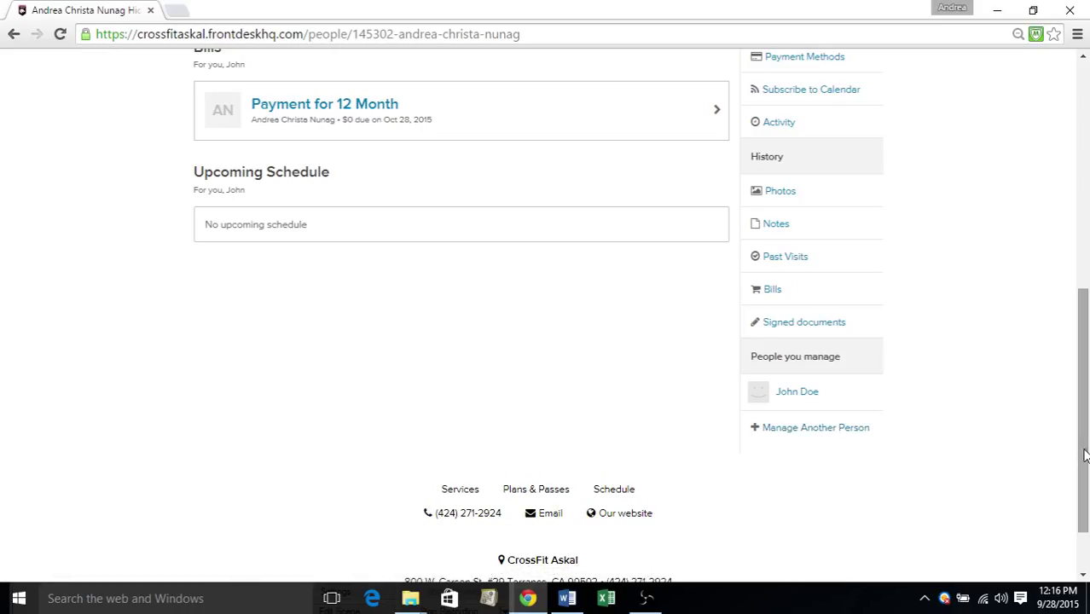
left_click_drag(1081, 450, 1020, 227)
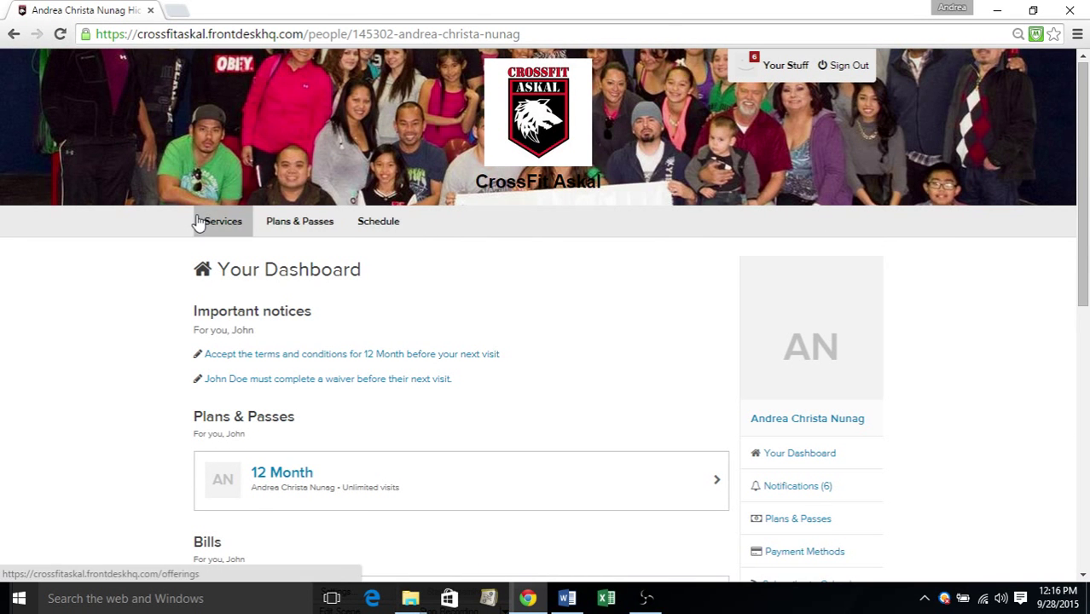
From Services, pick the $65 Personal Training appointment under Appointments
left_click(222, 228)
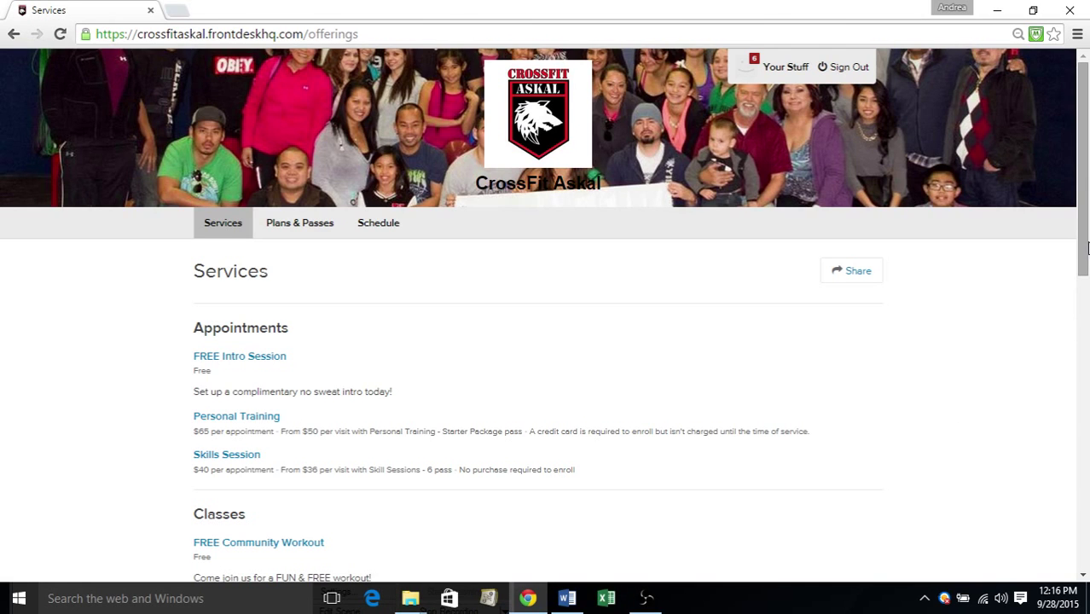
left_click_drag(1087, 247, 1086, 318)
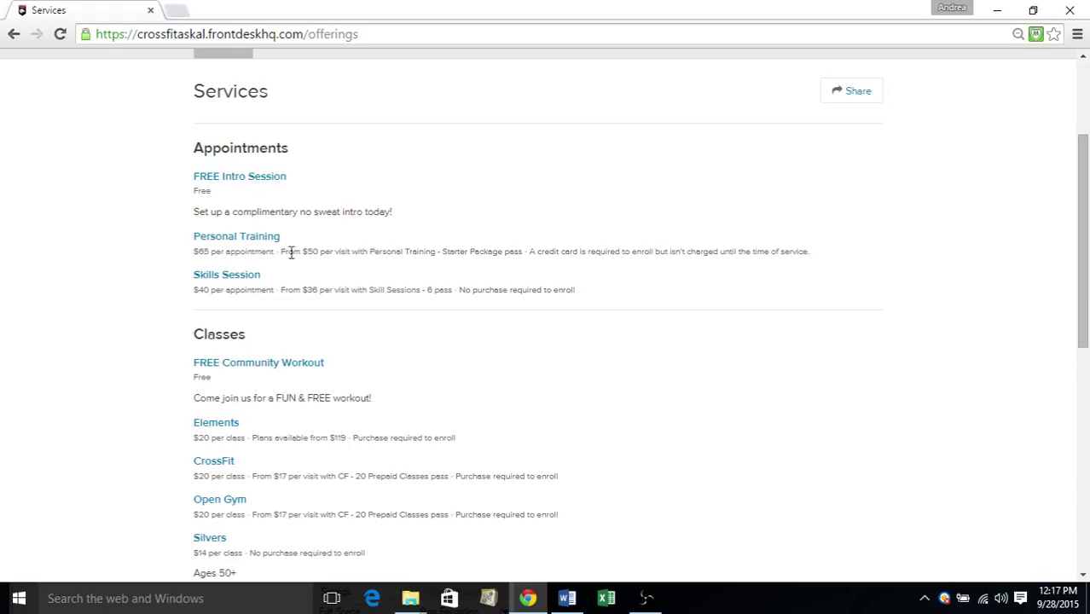
left_click(256, 237)
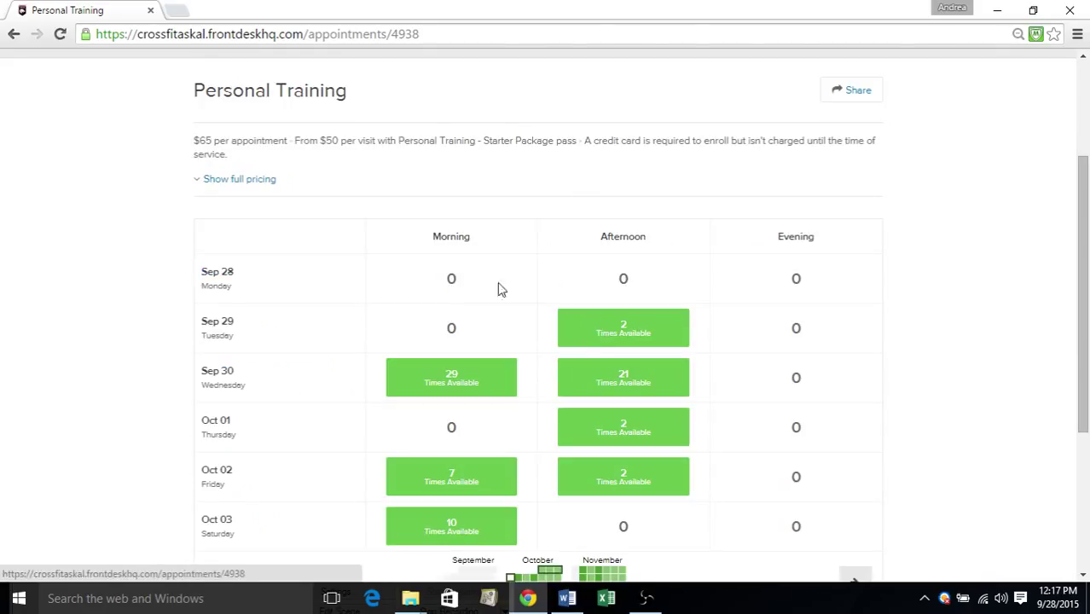
Expand the 29 Sep 30 morning slots, 7:10am to 11:50am, and scroll through them
left_click(451, 381)
left_click_drag(1077, 228, 1087, 405)
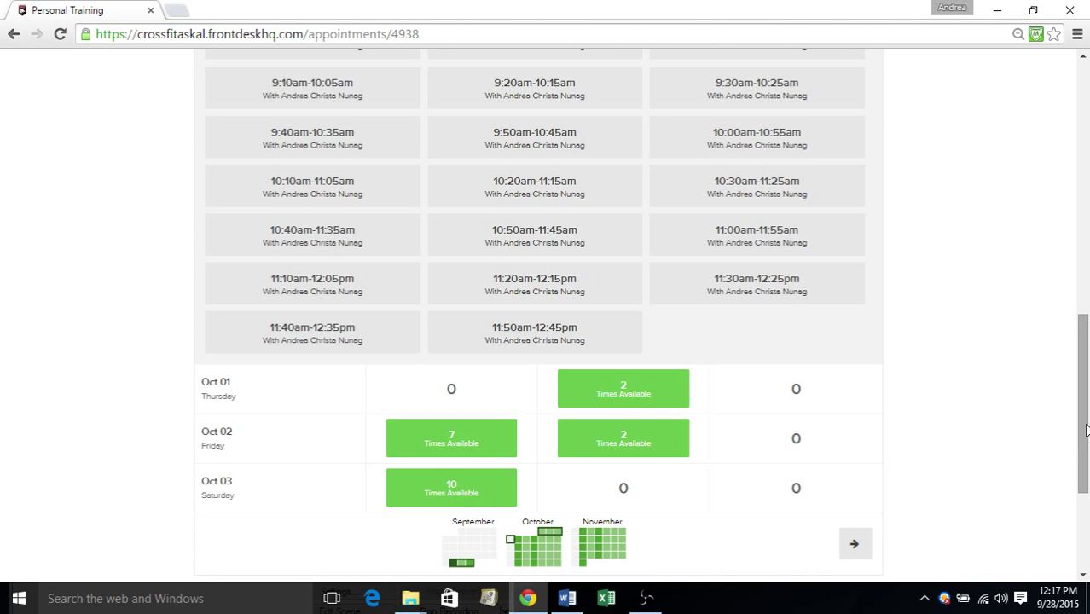
left_click_drag(1084, 430, 1082, 162)
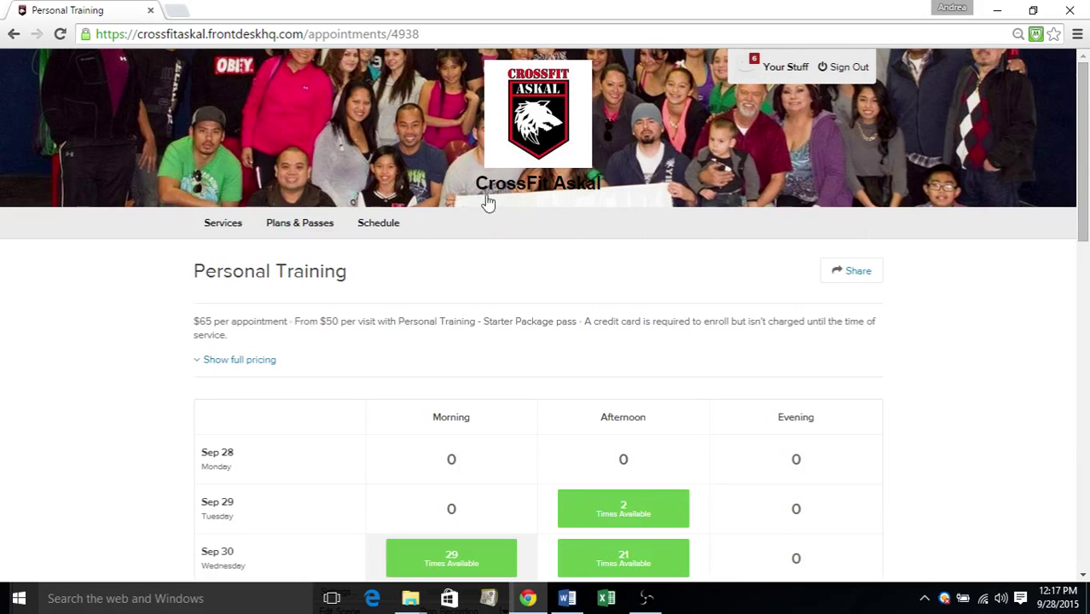
Return to Services and scroll to the seven classes and two events
left_click(231, 237)
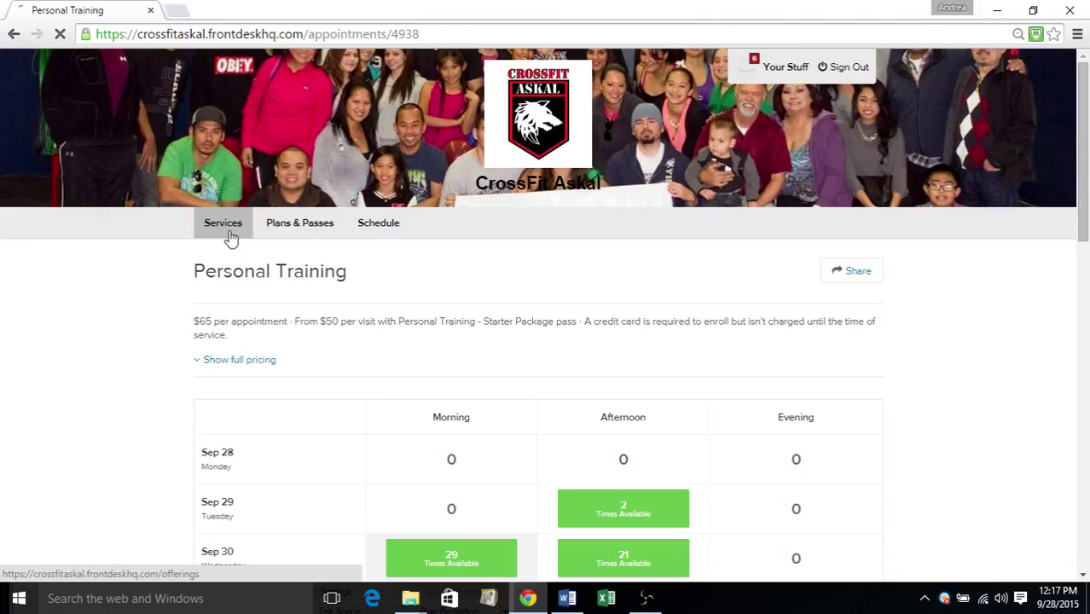
left_click_drag(1084, 241, 1083, 325)
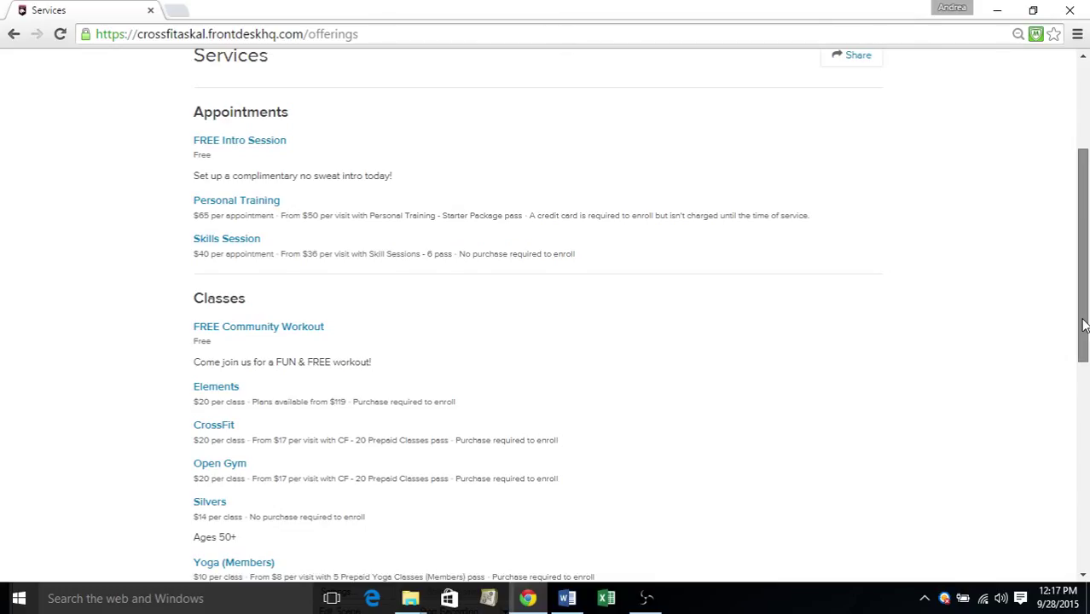
left_click_drag(1083, 325, 1087, 314)
scroll(1086, 345, "down", 1)
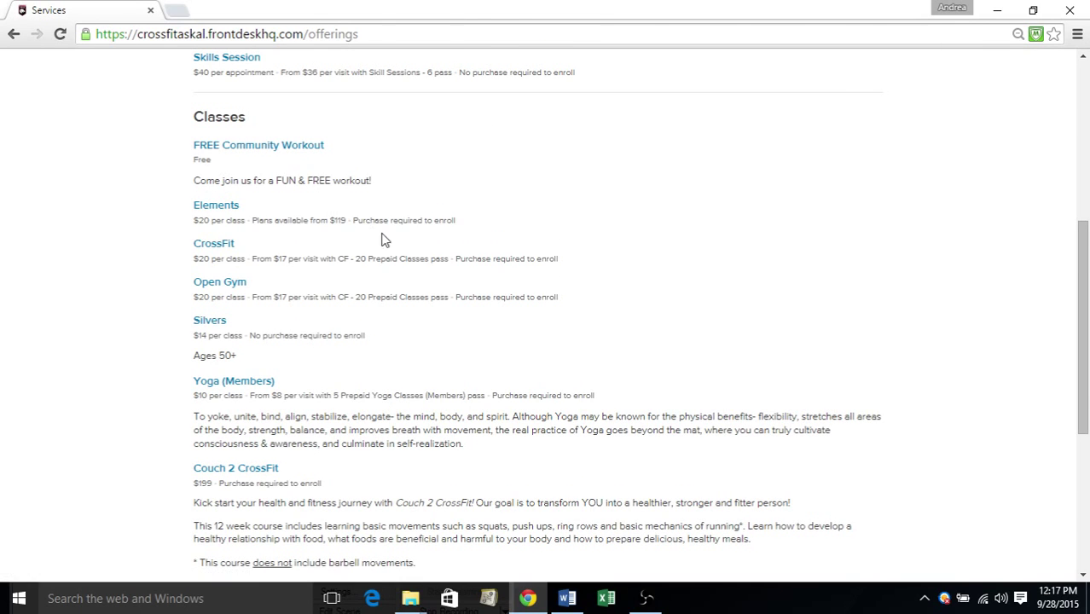
left_click_drag(1077, 241, 1076, 224)
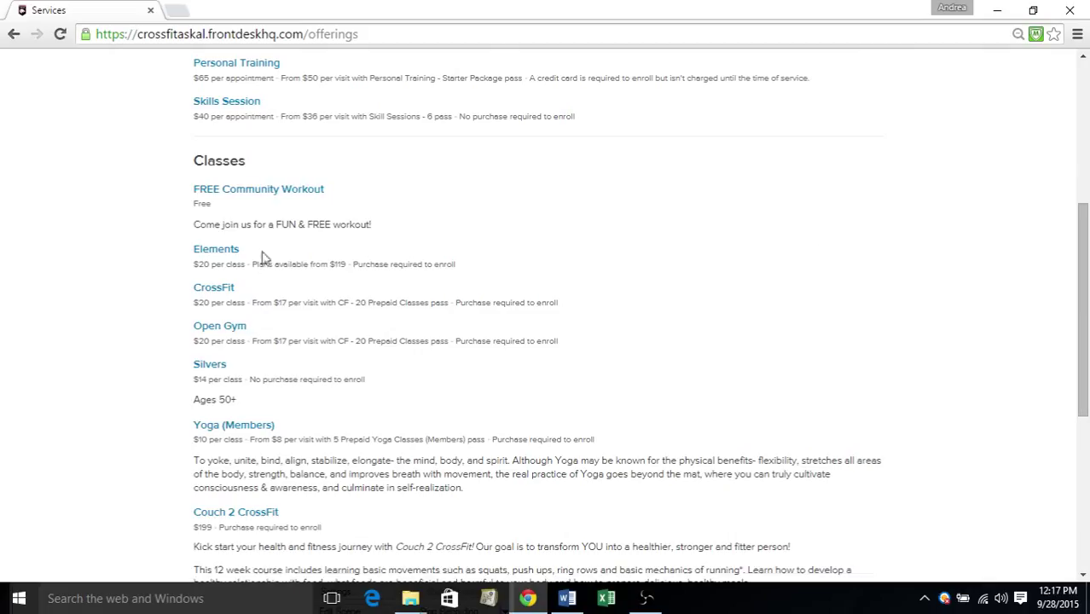
Enroll in the Oct 3, 9:45am–11am FREE Community Workout session and confirm registration
left_click(299, 196)
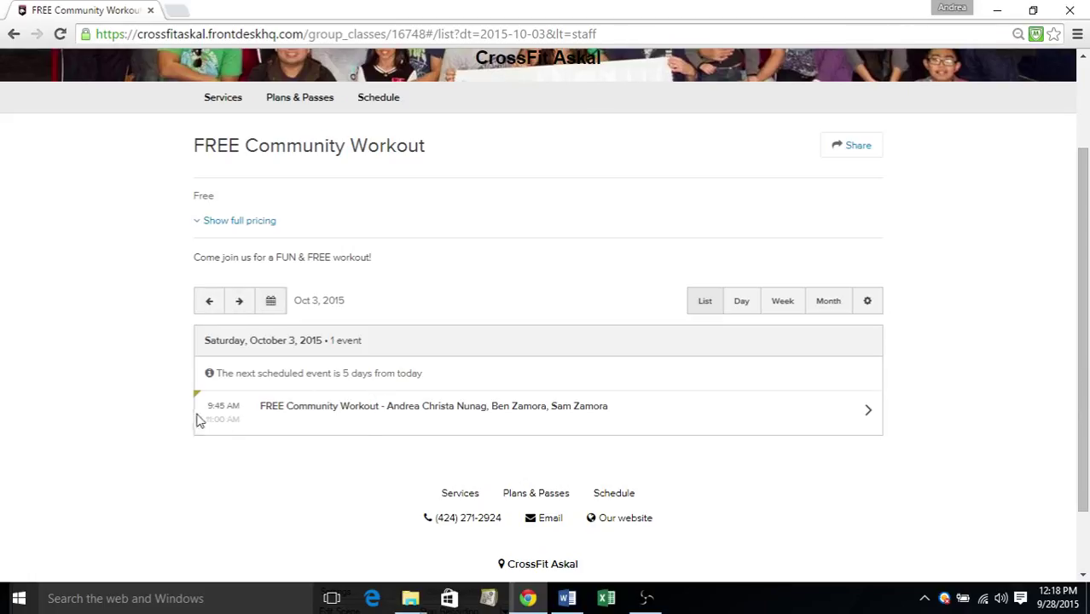
left_click(360, 415)
left_click(177, 565)
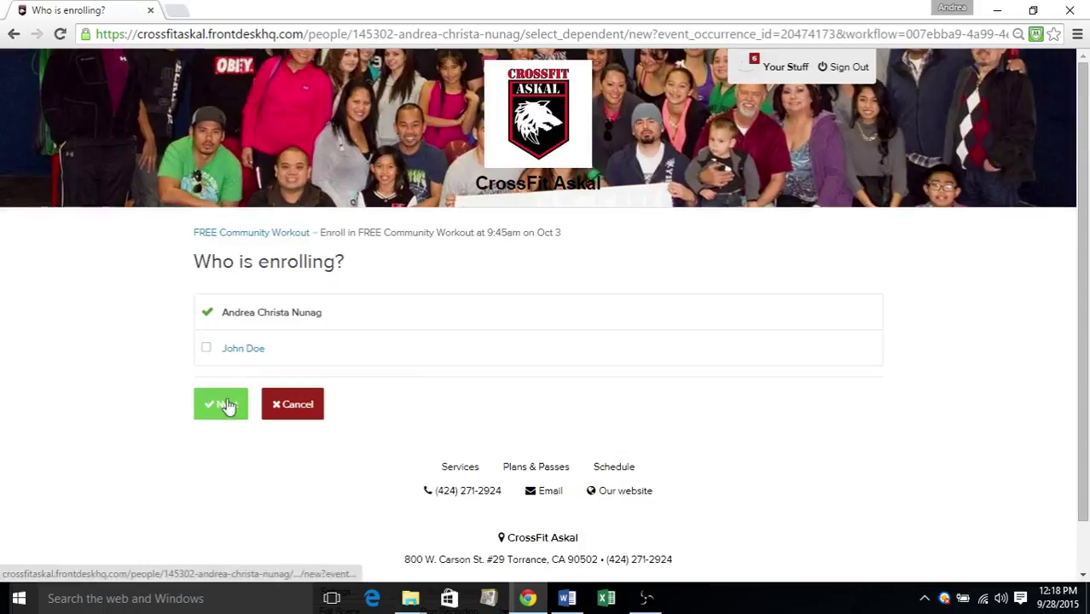
left_click(220, 404)
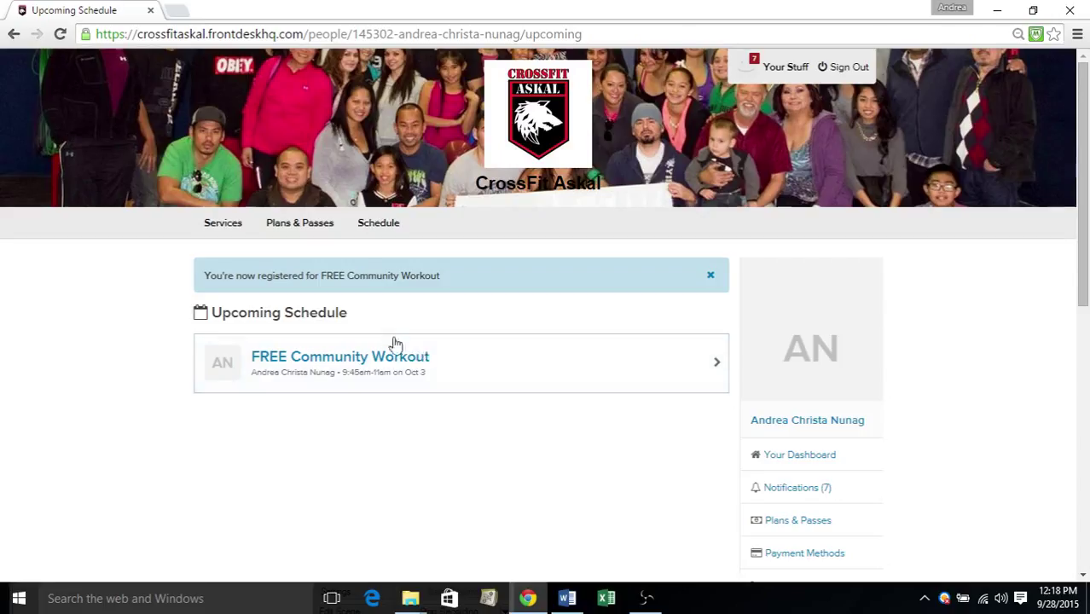
Go to Plans & Passes and scroll through the full Plans and Passes lists
left_click(293, 232)
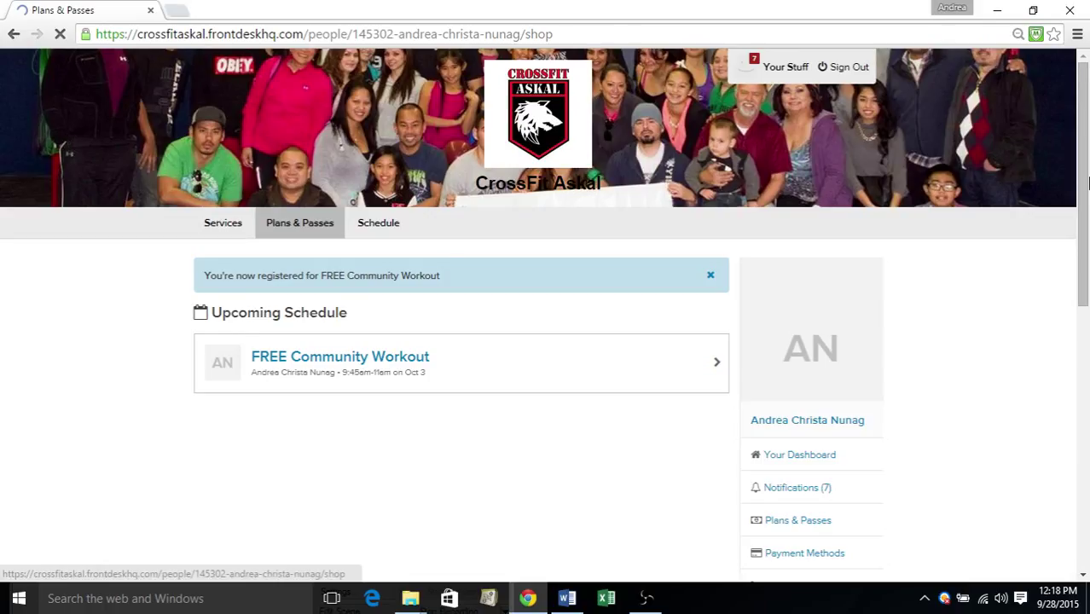
scroll(1088, 177, "down", 1)
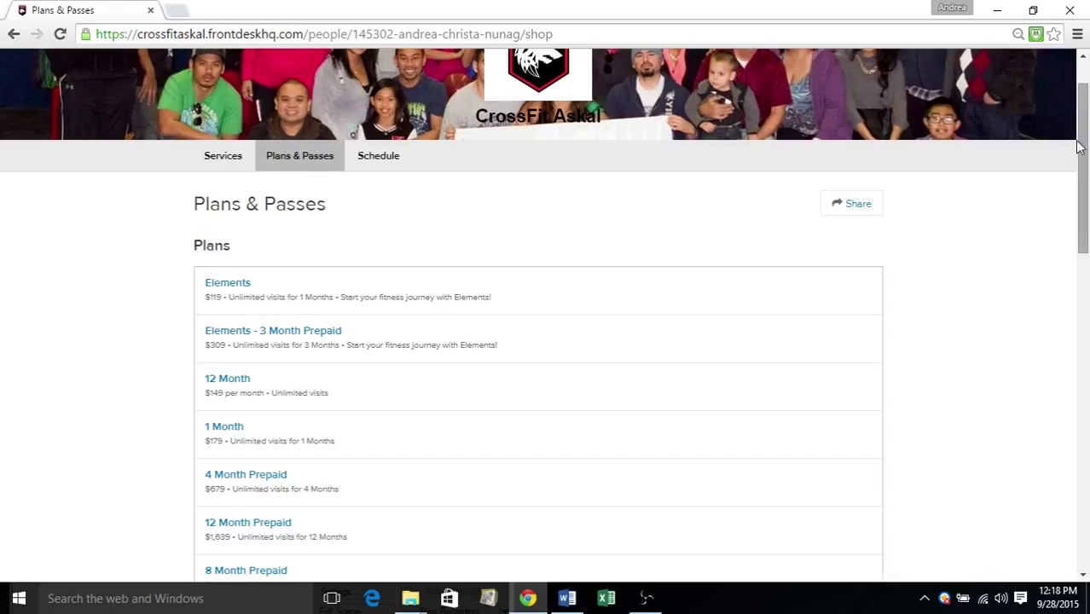
scroll(1087, 173, "down", 1)
scroll(1086, 170, "down", 1)
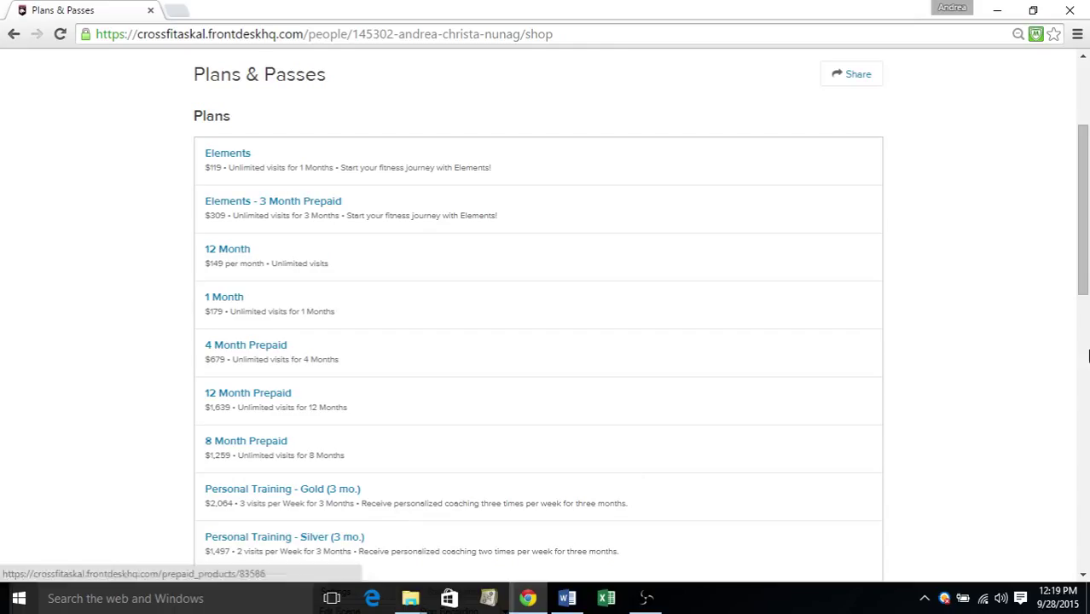
scroll(1086, 286, "down", 1)
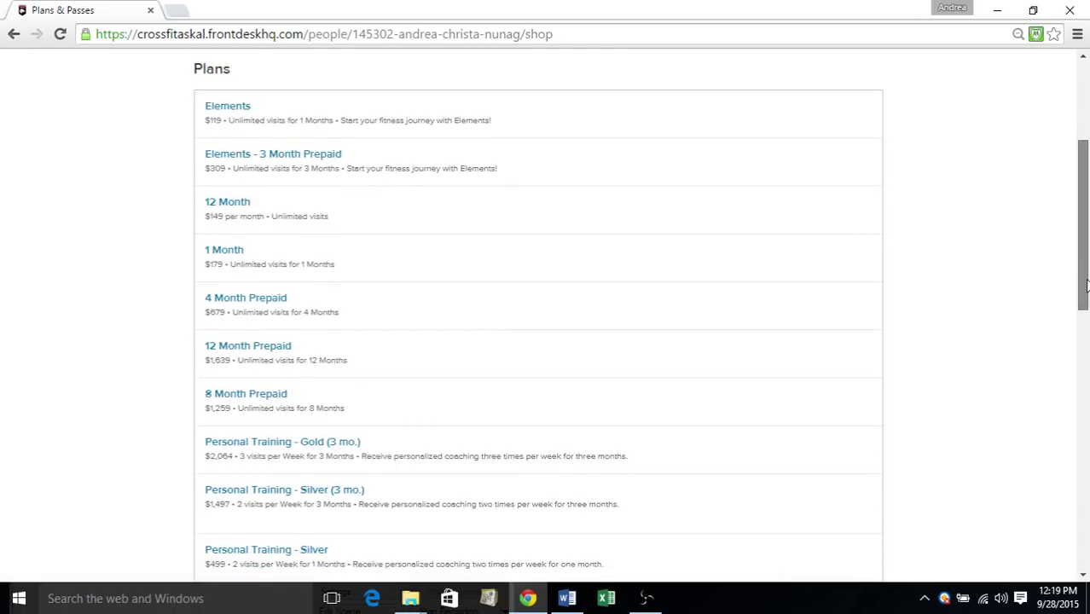
scroll(1086, 286, "down", 5)
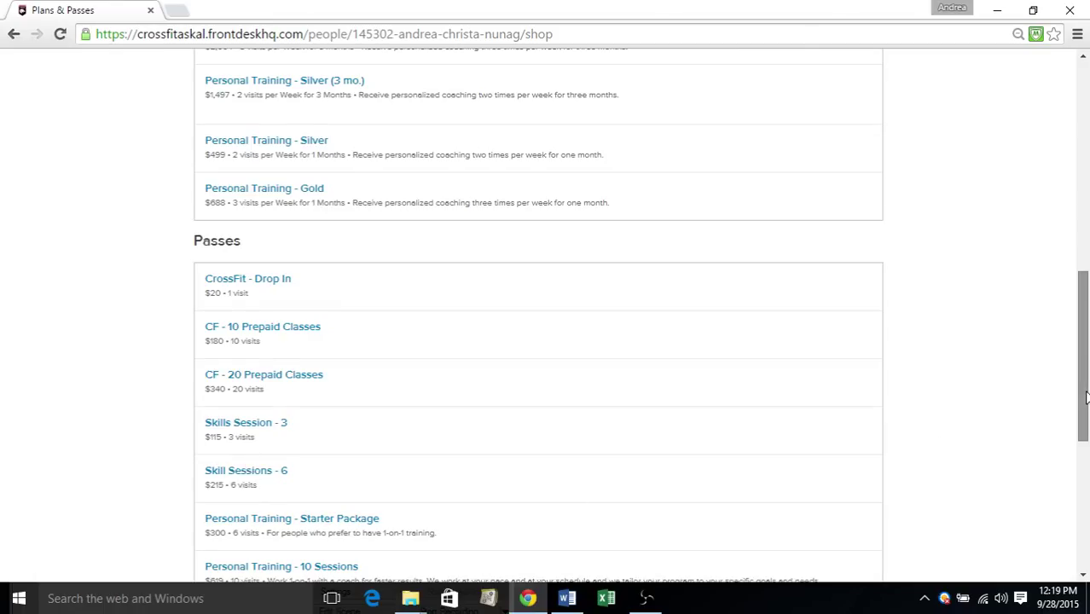
left_click_drag(1085, 399, 1084, 430)
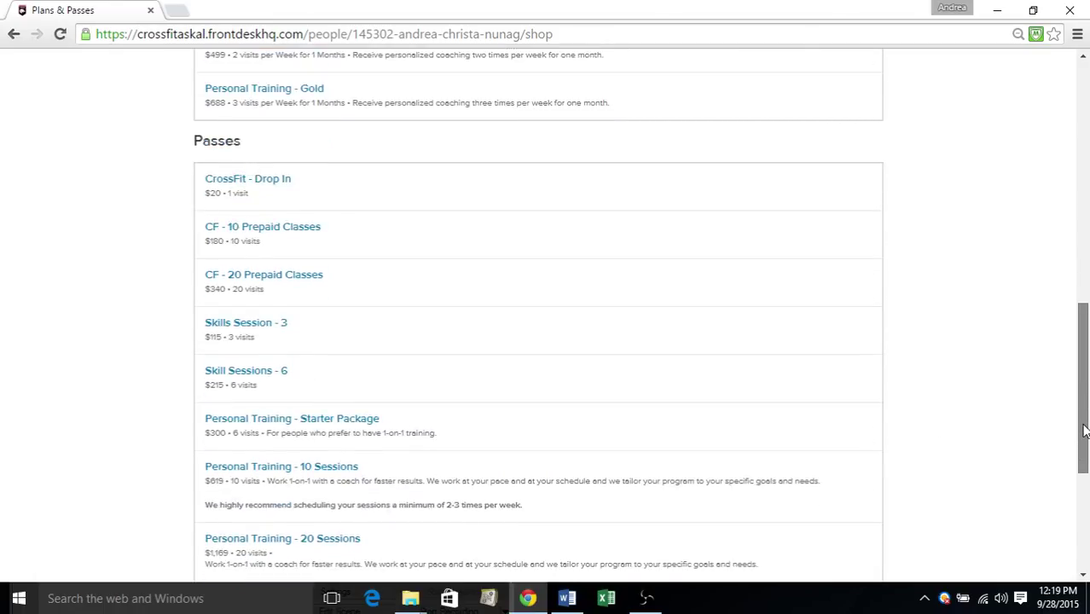
scroll(1085, 430, "down", 3)
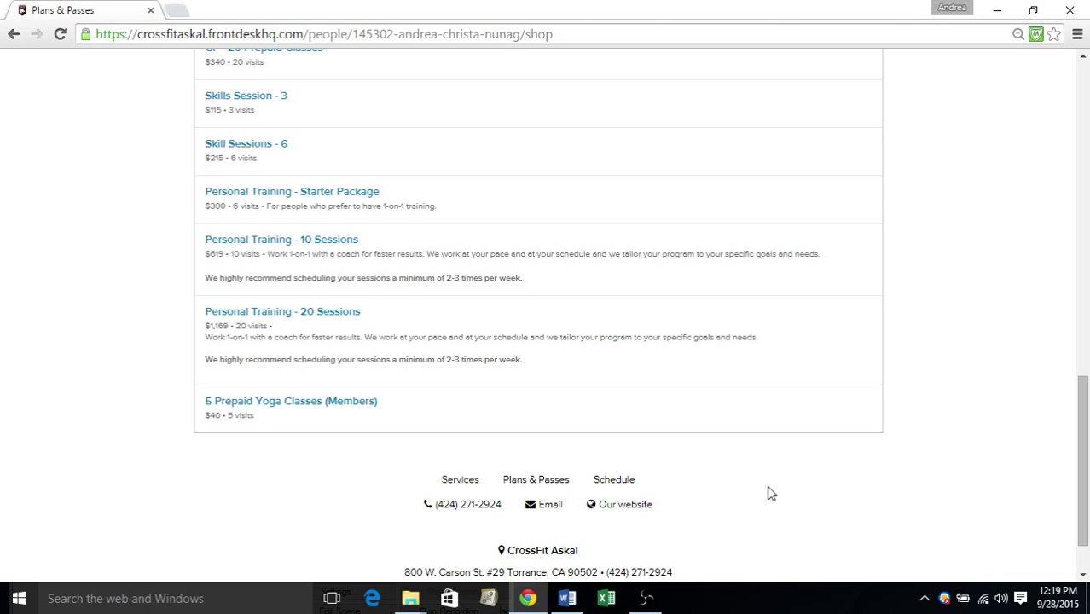
left_click_drag(1082, 499, 1085, 153)
Open the class schedule and preview it in the List and Month layouts
left_click(379, 223)
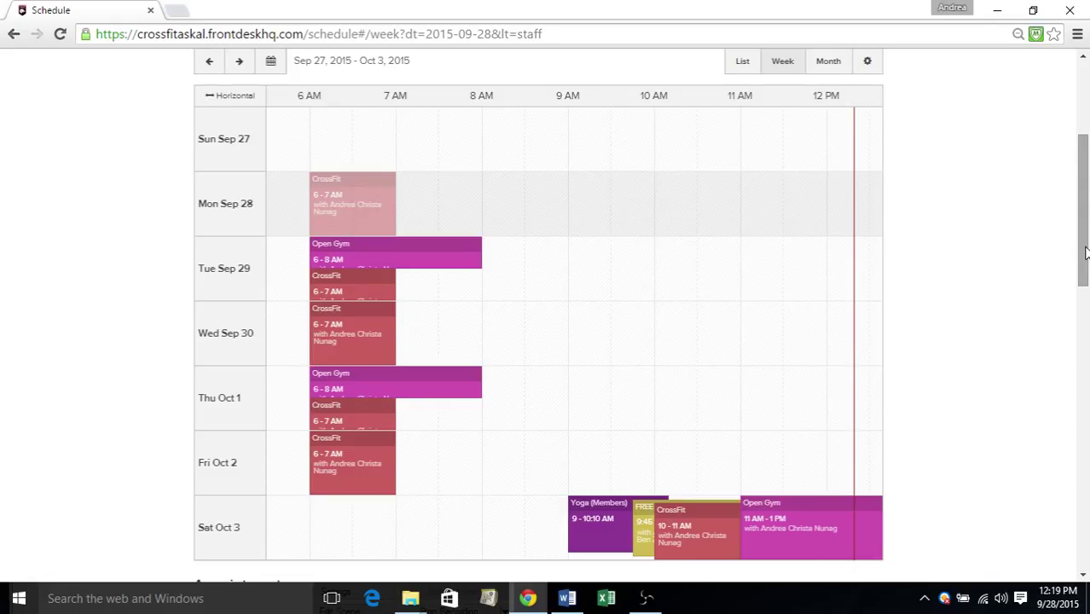
left_click_drag(1085, 250, 1086, 243)
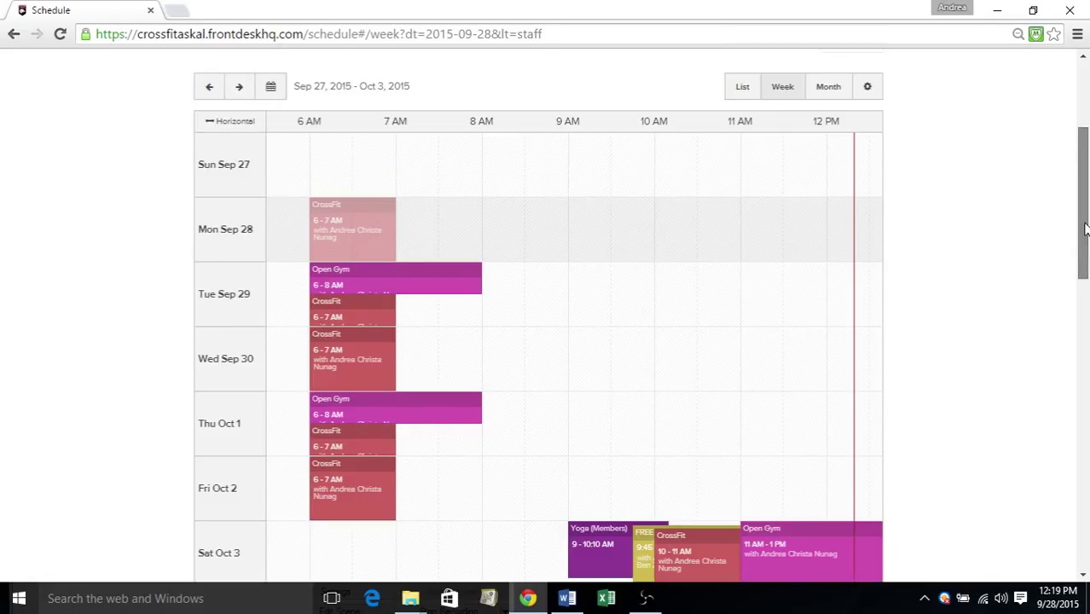
left_click(742, 88)
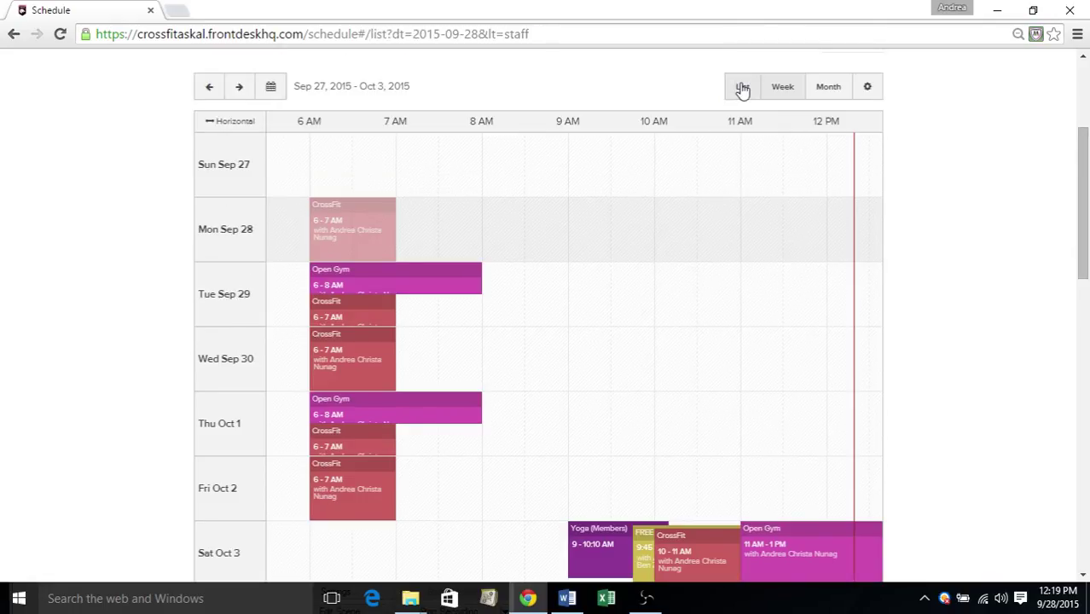
left_click(824, 91)
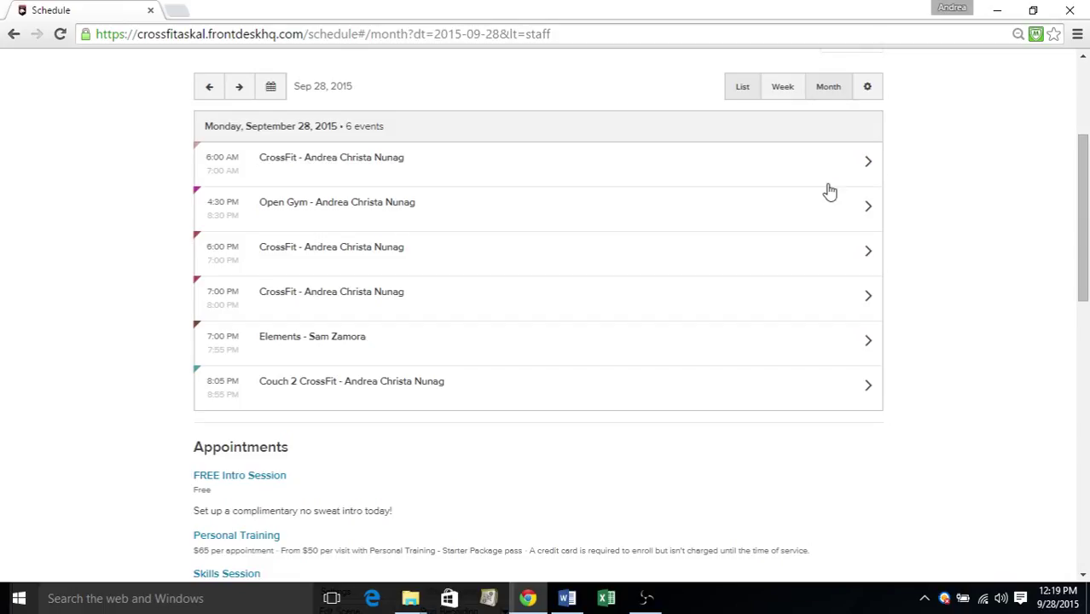
Pan the Sep 27–Oct 3 week to evening Open Gym, CrossFit, Elements and Couch 2 CrossFit classes
left_click_drag(1085, 269, 1086, 266)
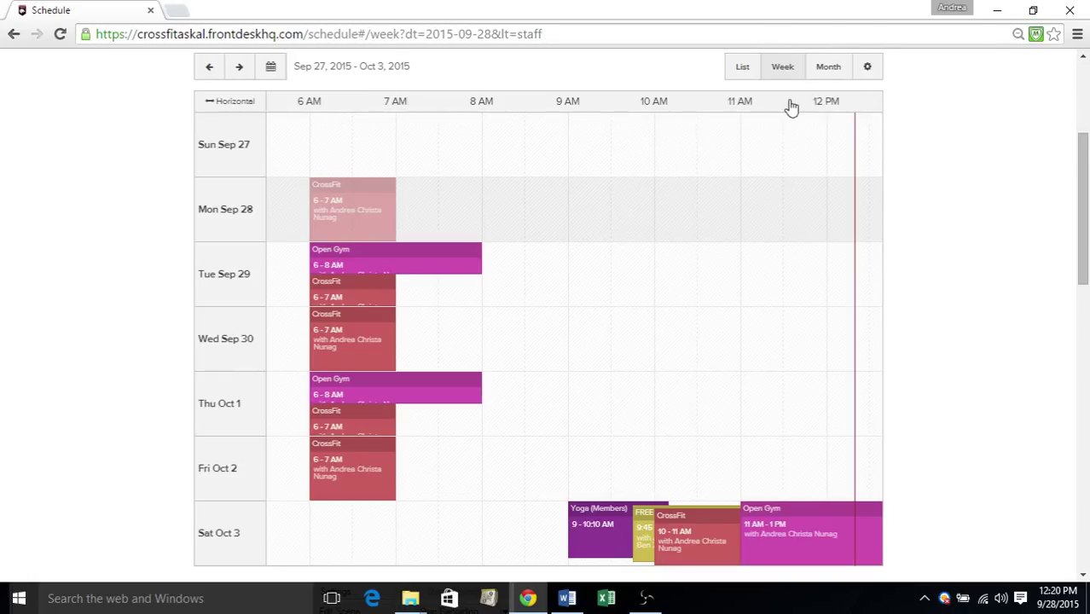
left_click_drag(792, 107, 731, 104)
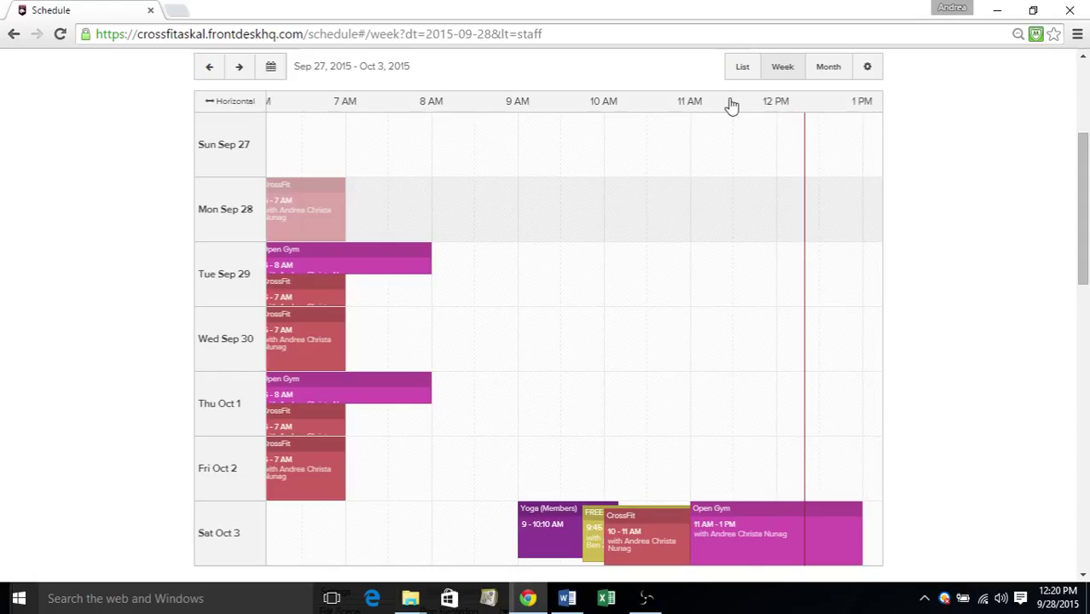
scroll(731, 105, "right", 5)
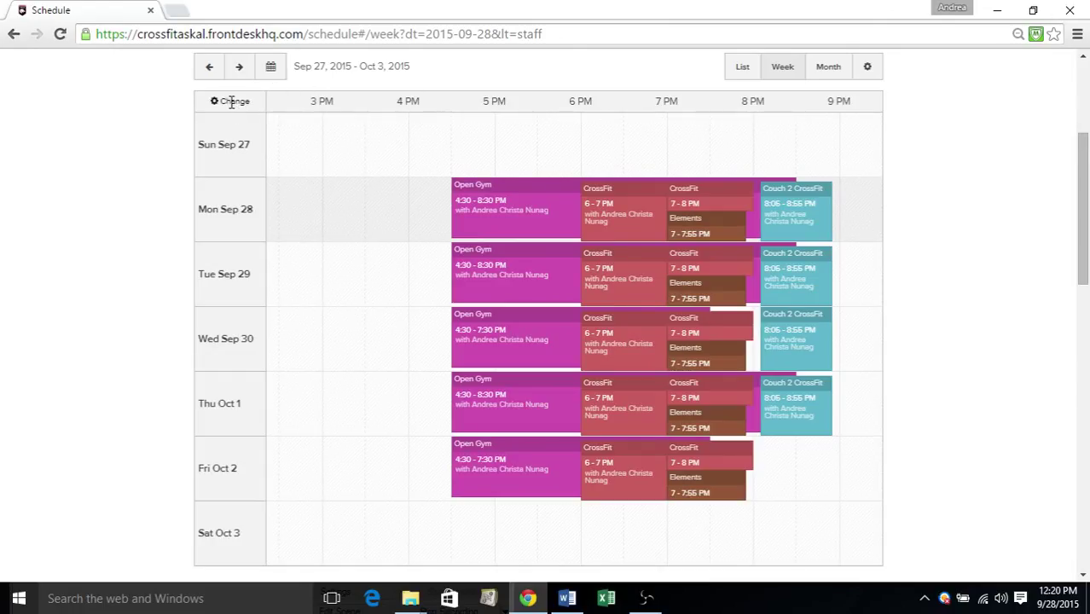
Switch the week grid to vertical layout and return to the top, showing the 6 AM classes
left_click(231, 102)
scroll(596, 102, "down", 1)
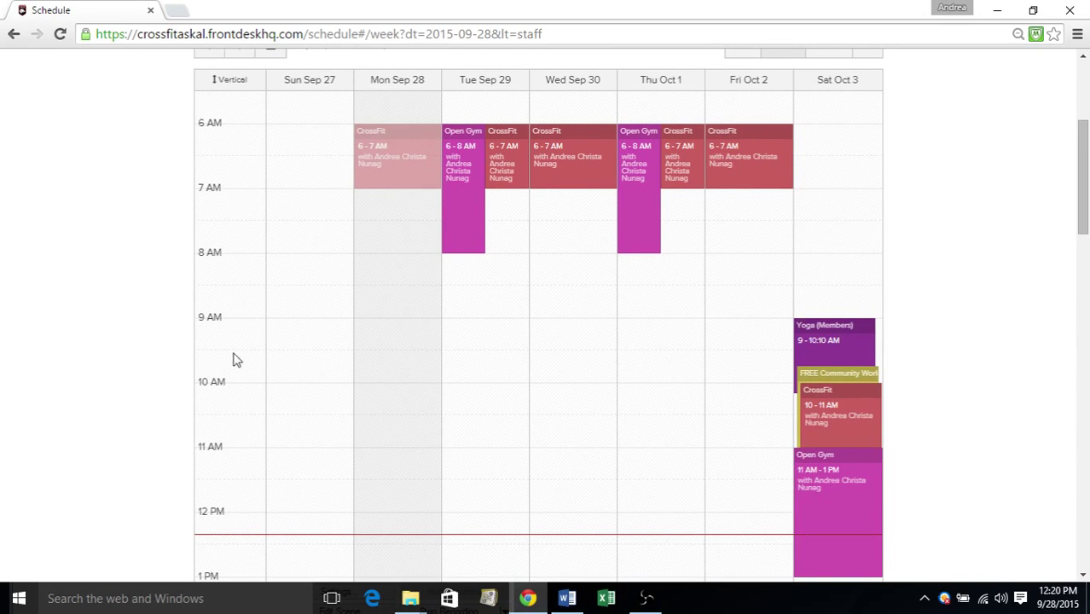
left_click_drag(1088, 170, 1085, 179)
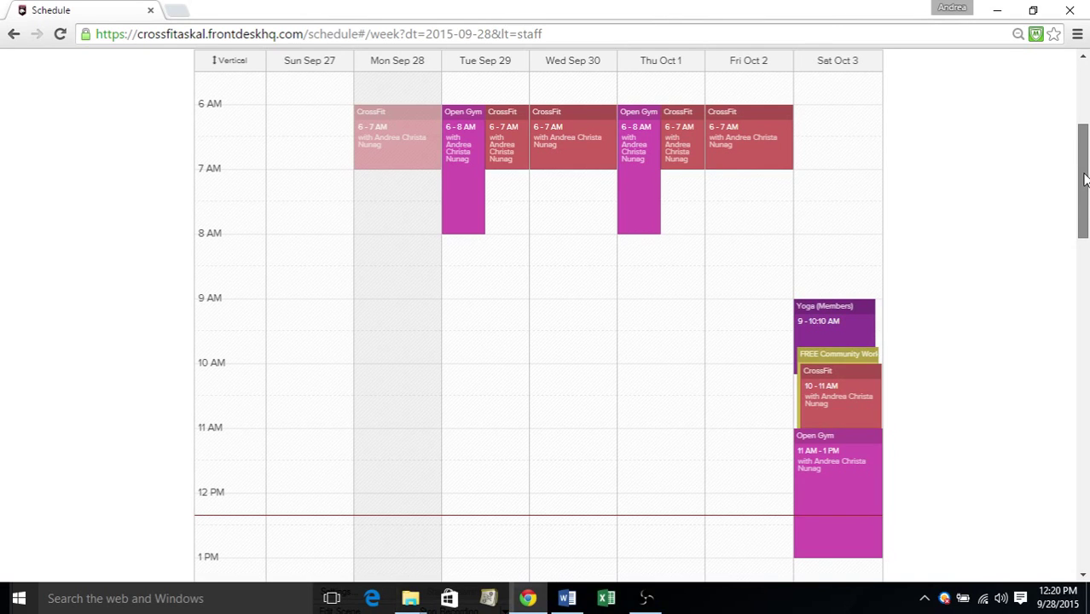
scroll(998, 239, "up", 3)
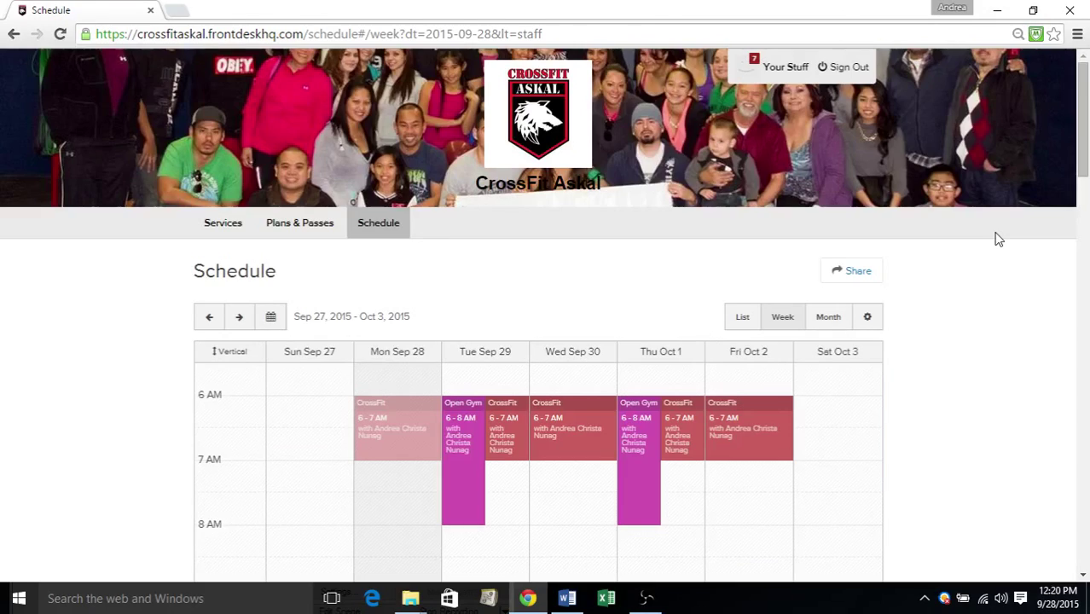